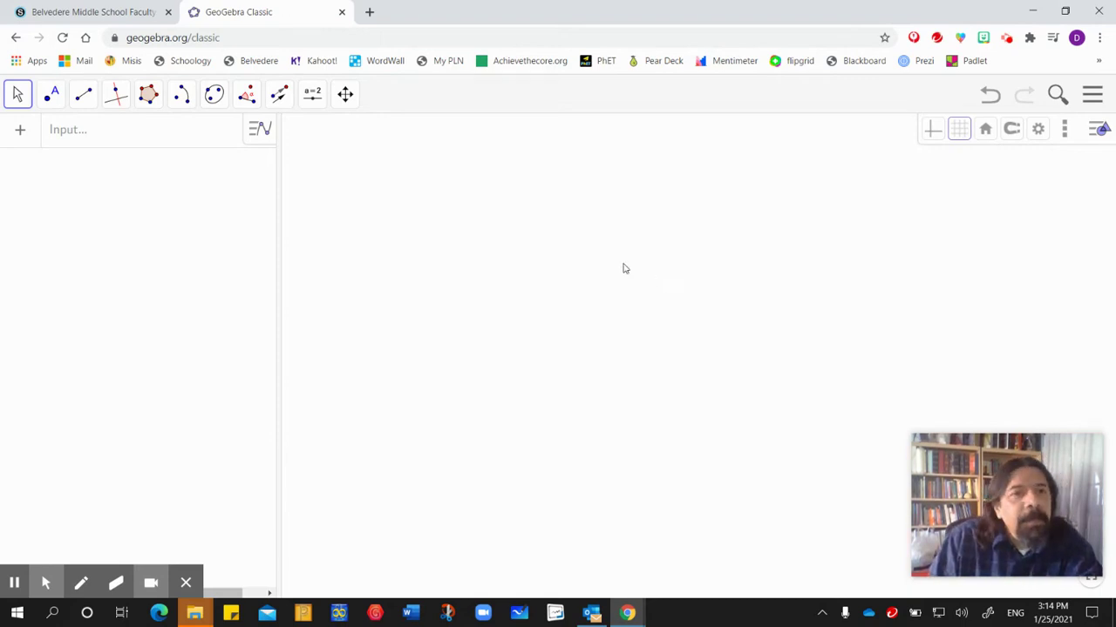
# Draw a circle with its center at about (-3.84, 0.9) passing through a point at about (-0.04, 1.02)
pyautogui.click(212, 94)
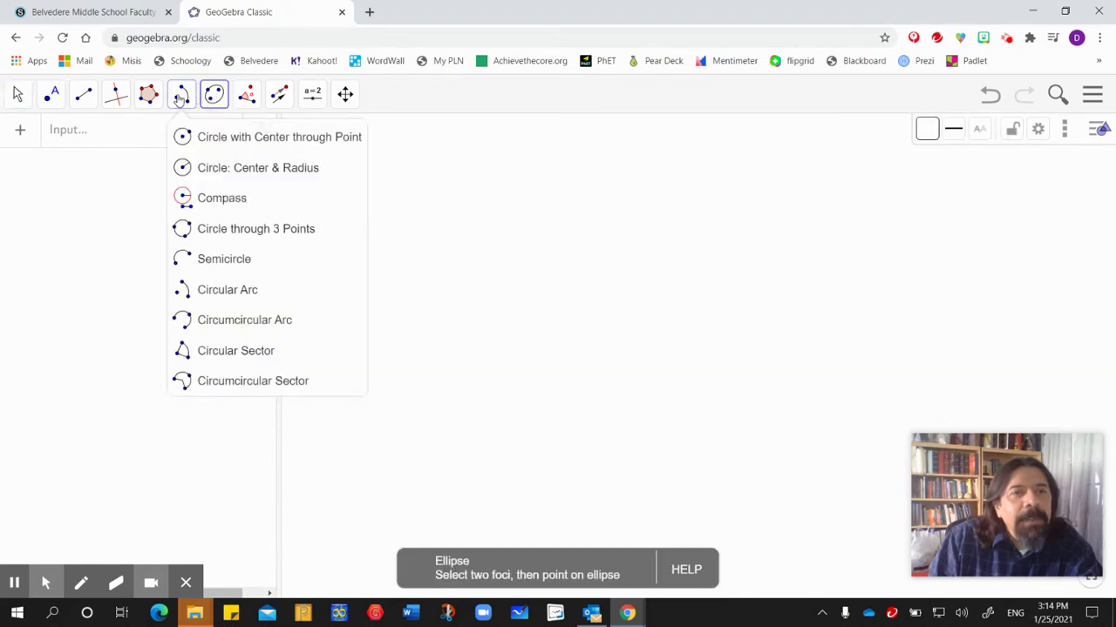
pyautogui.click(180, 95)
pyautogui.click(181, 96)
pyautogui.click(185, 139)
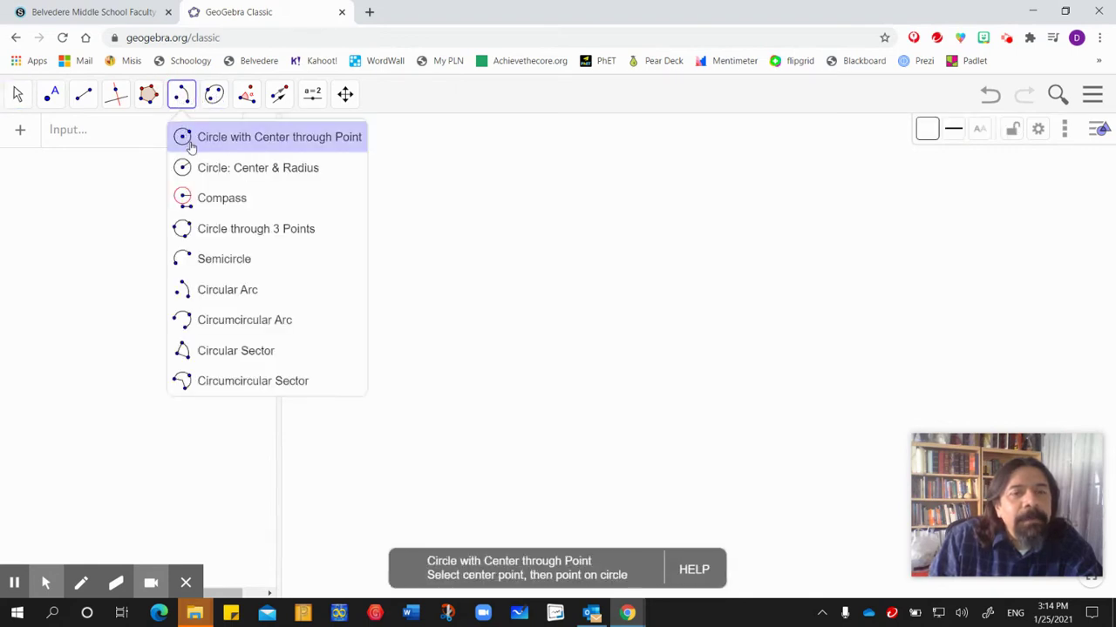
pyautogui.click(274, 143)
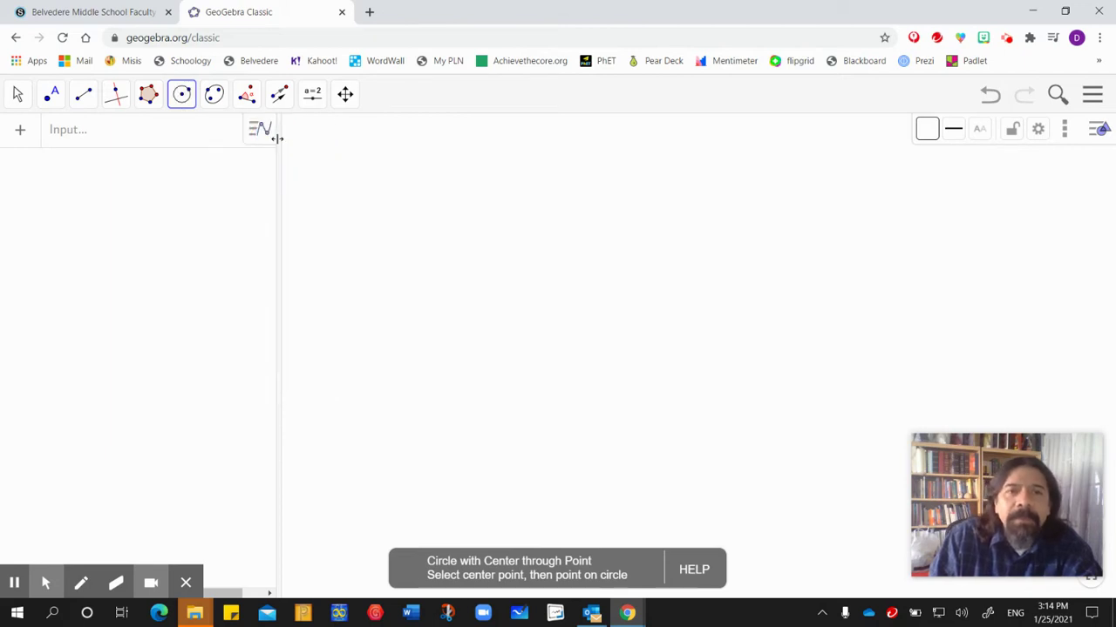
pyautogui.click(560, 325)
pyautogui.click(697, 319)
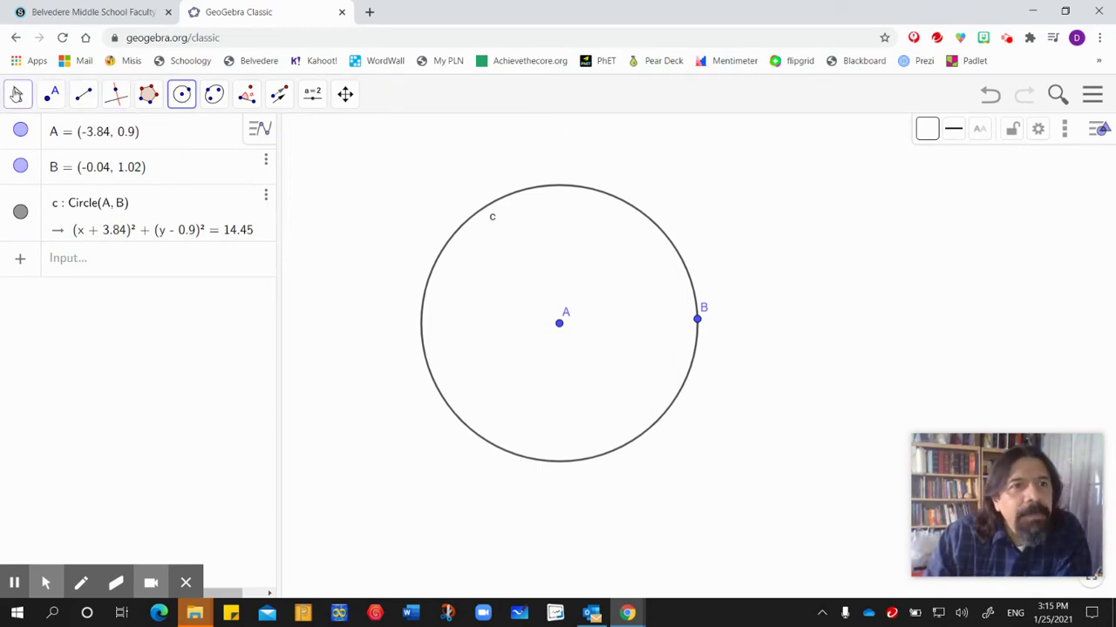
# Move point B on the circle's edge down to about (-1.32, -1.86)
pyautogui.click(17, 94)
pyautogui.click(19, 131)
pyautogui.click(115, 95)
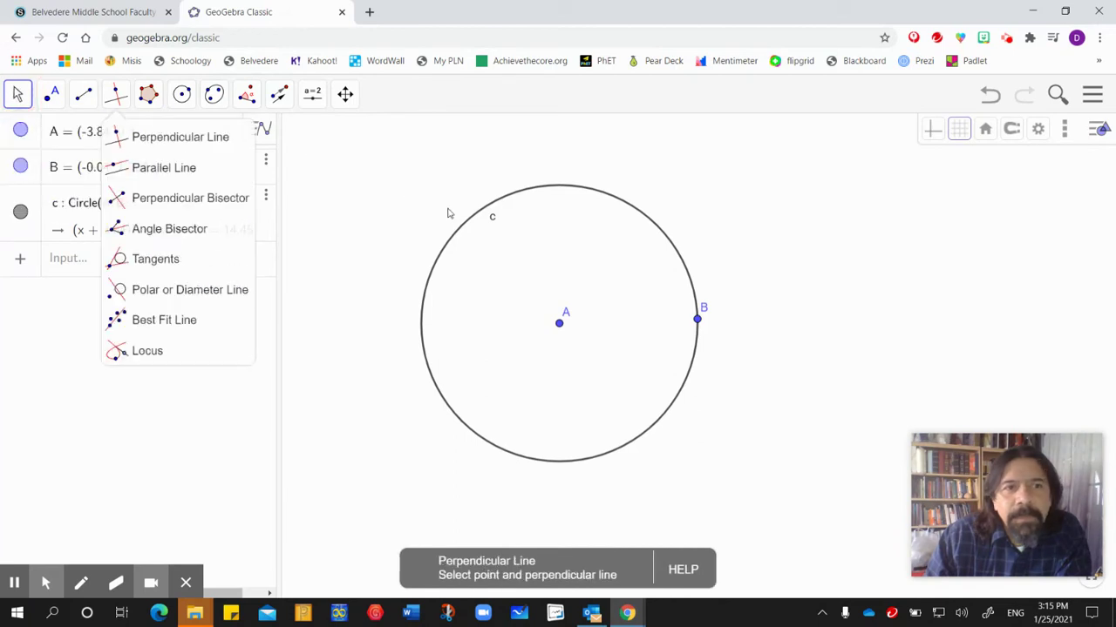
pyautogui.click(19, 94)
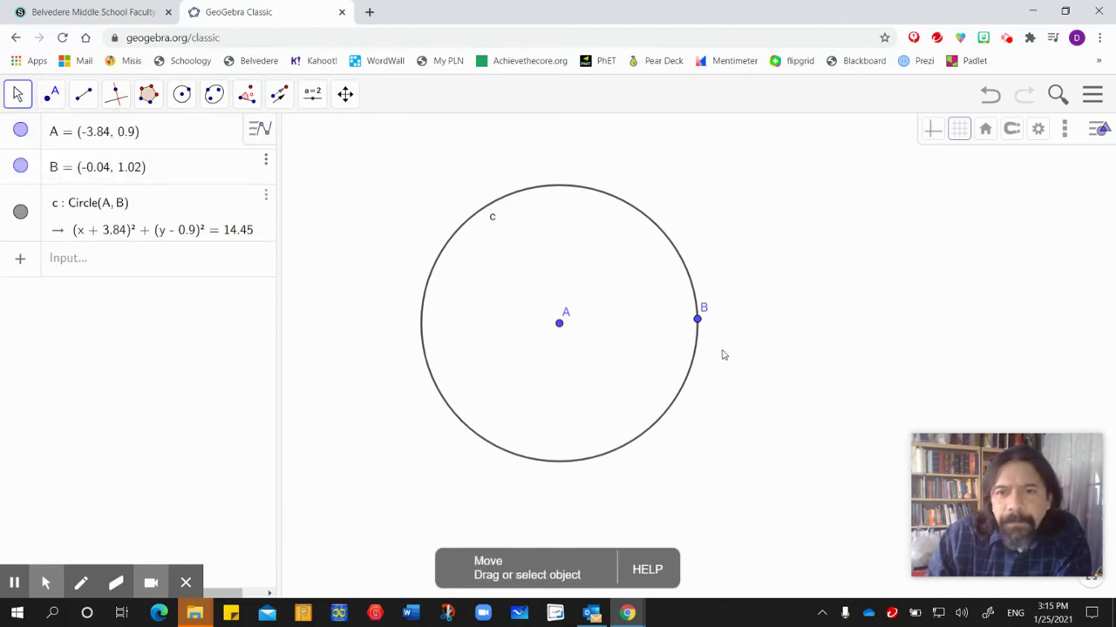
pyautogui.moveTo(698, 323); pyautogui.dragTo(652, 424)
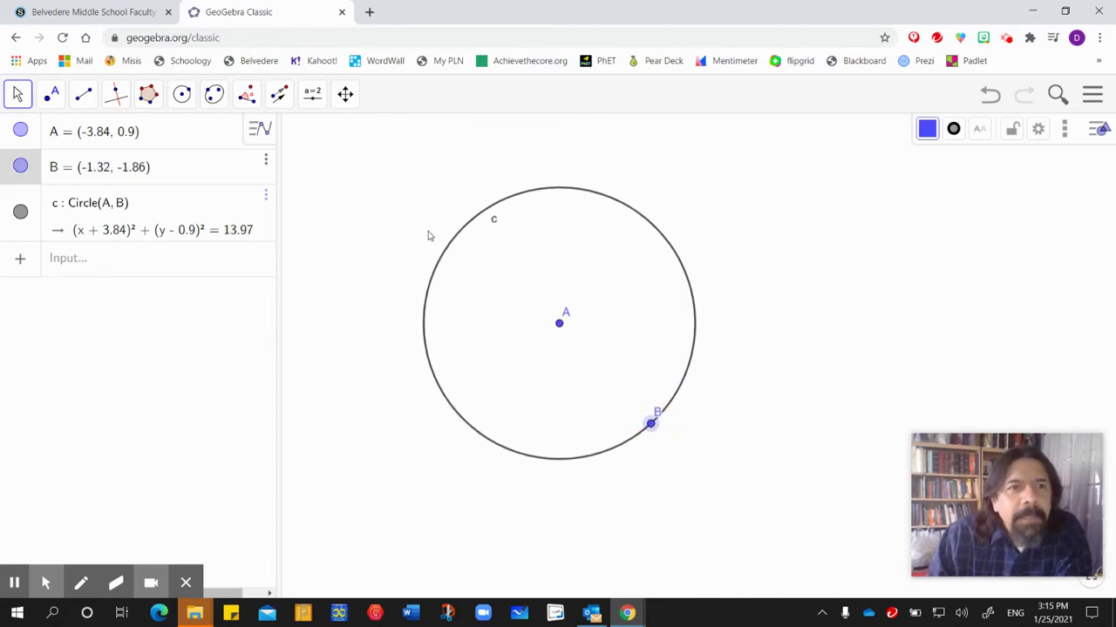
# Place a new point on circle c at about (-0.13, 1.32)
pyautogui.click(50, 93)
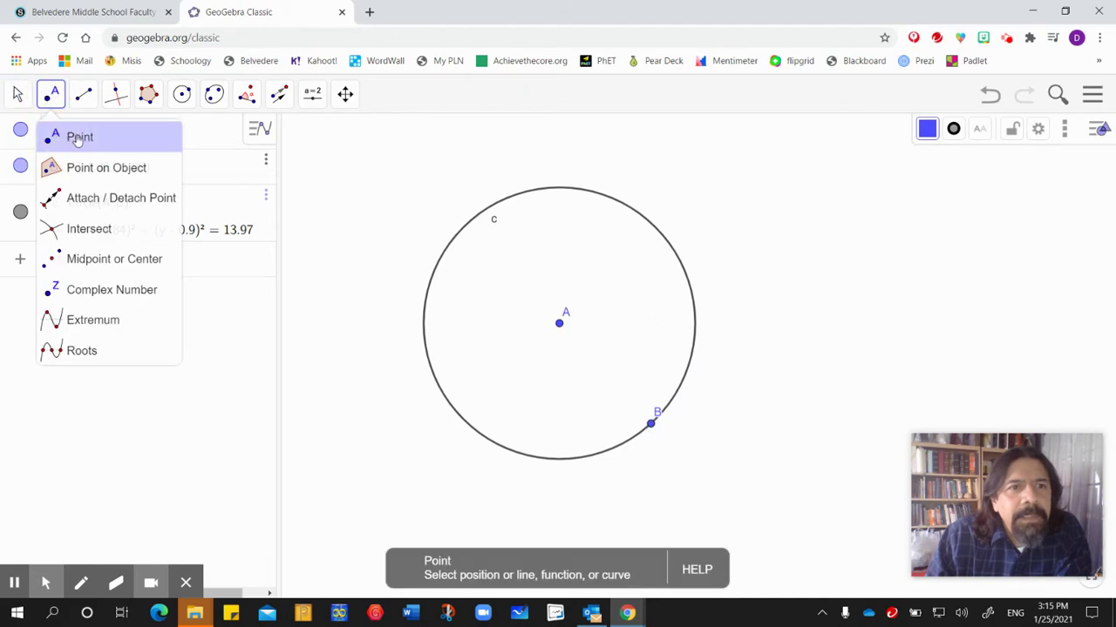
pyautogui.click(78, 138)
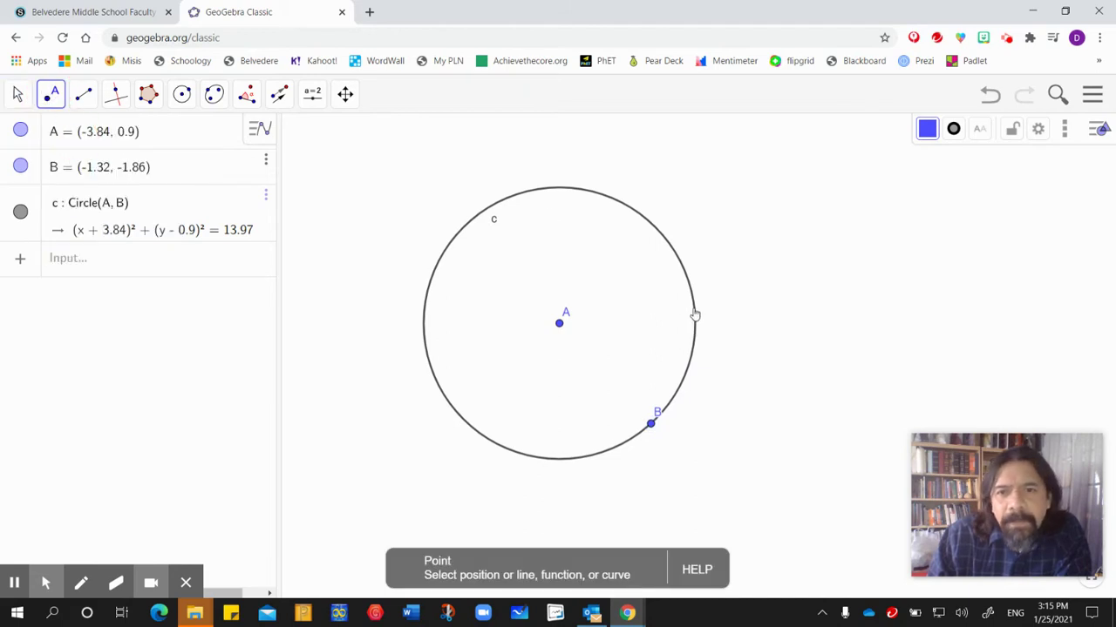
pyautogui.click(694, 310)
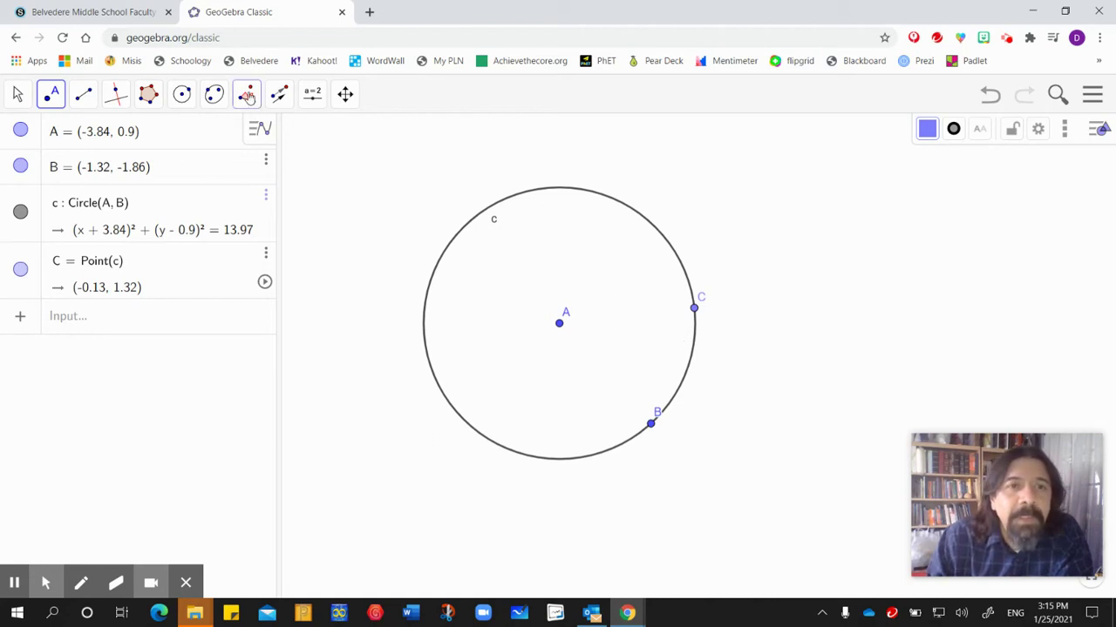
# Construct a 120° counterclockwise angle of given size with leg point C and vertex A
pyautogui.click(247, 94)
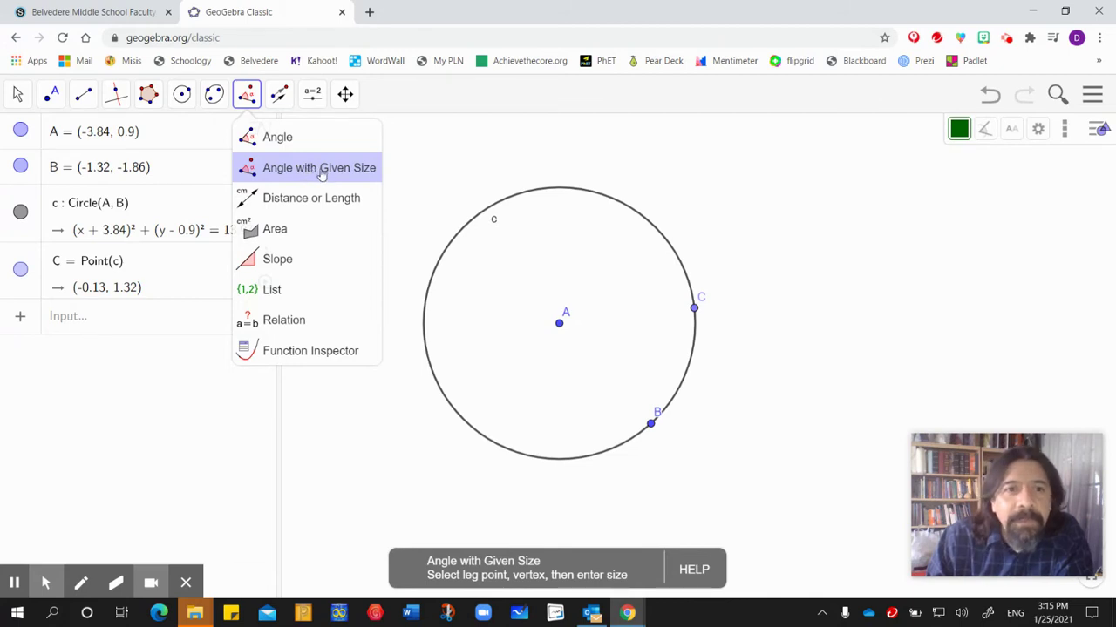
pyautogui.click(320, 171)
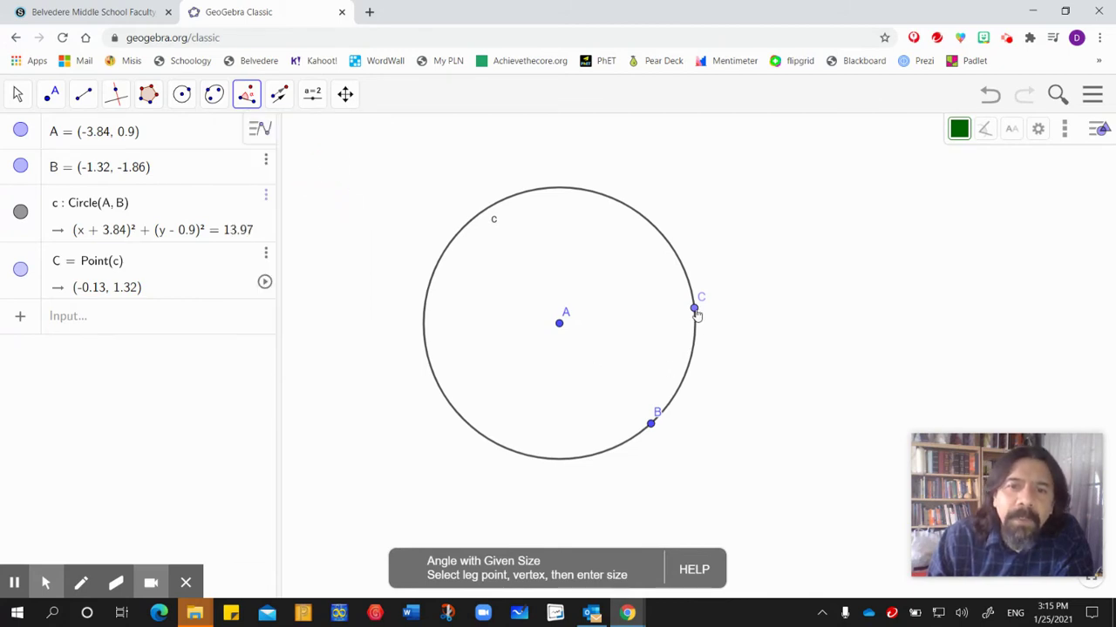
pyautogui.click(693, 309)
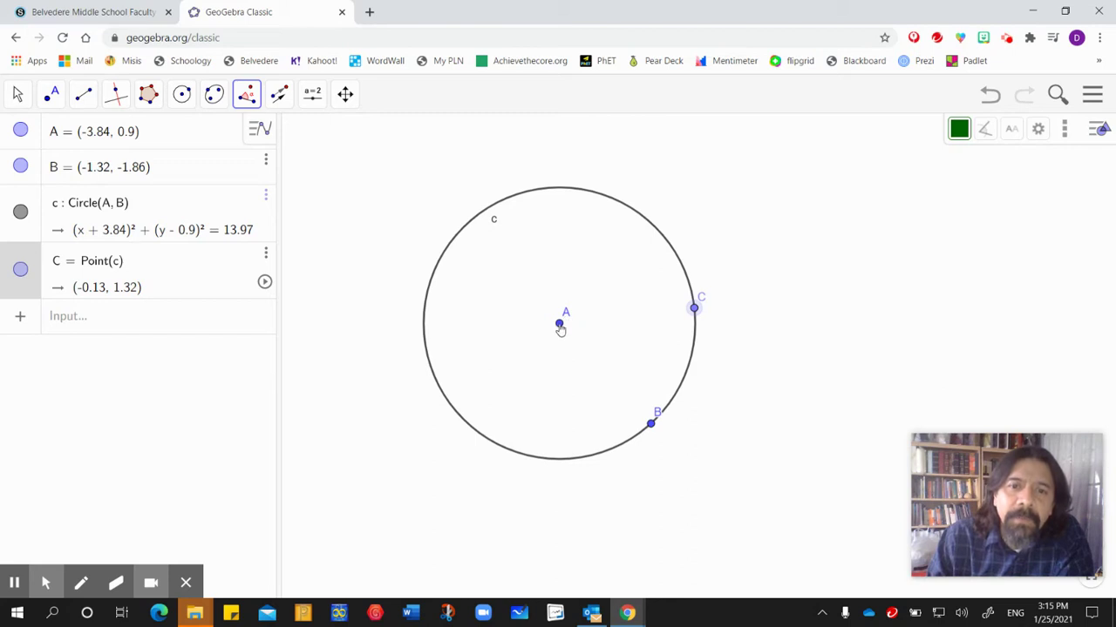
pyautogui.click(559, 324)
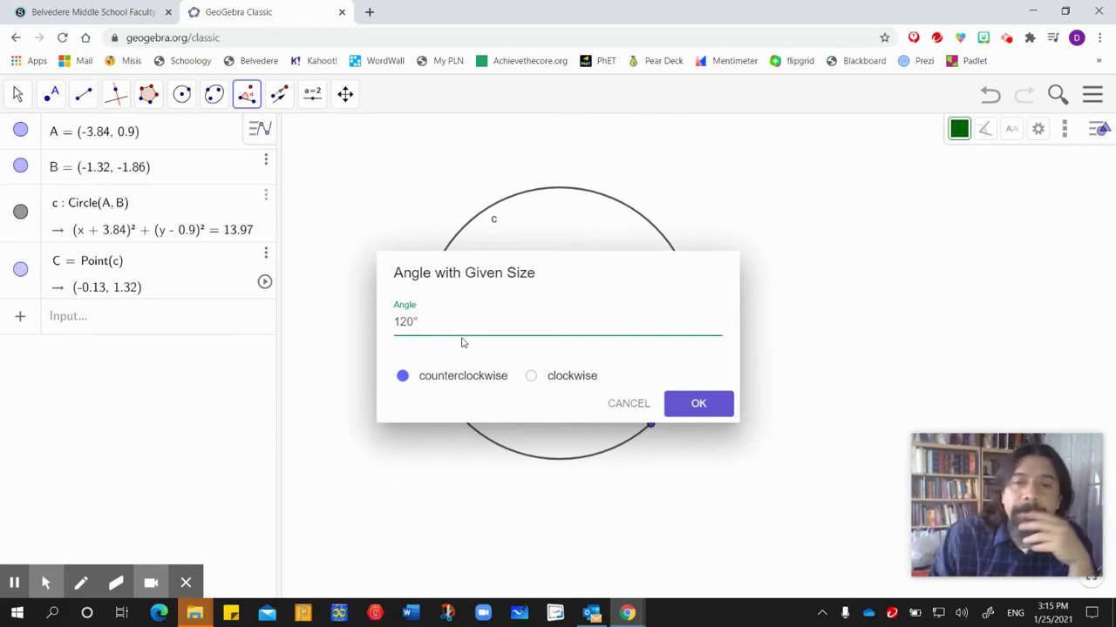
pyautogui.click(698, 408)
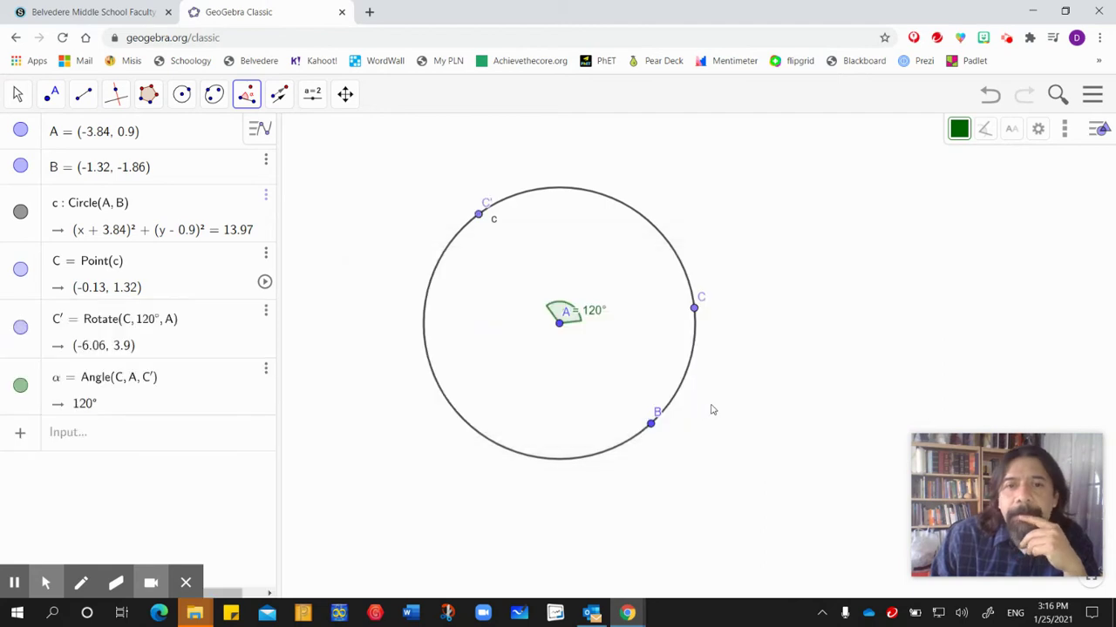
# Construct a second 120° counterclockwise angle with leg point C' and vertex A
pyautogui.click(480, 216)
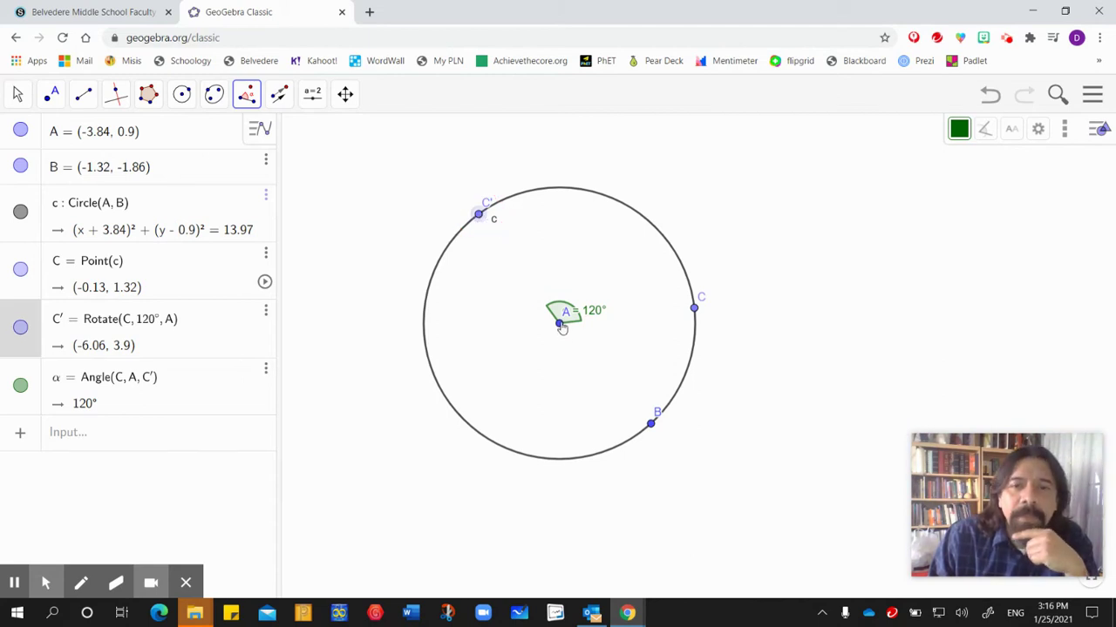
pyautogui.click(559, 325)
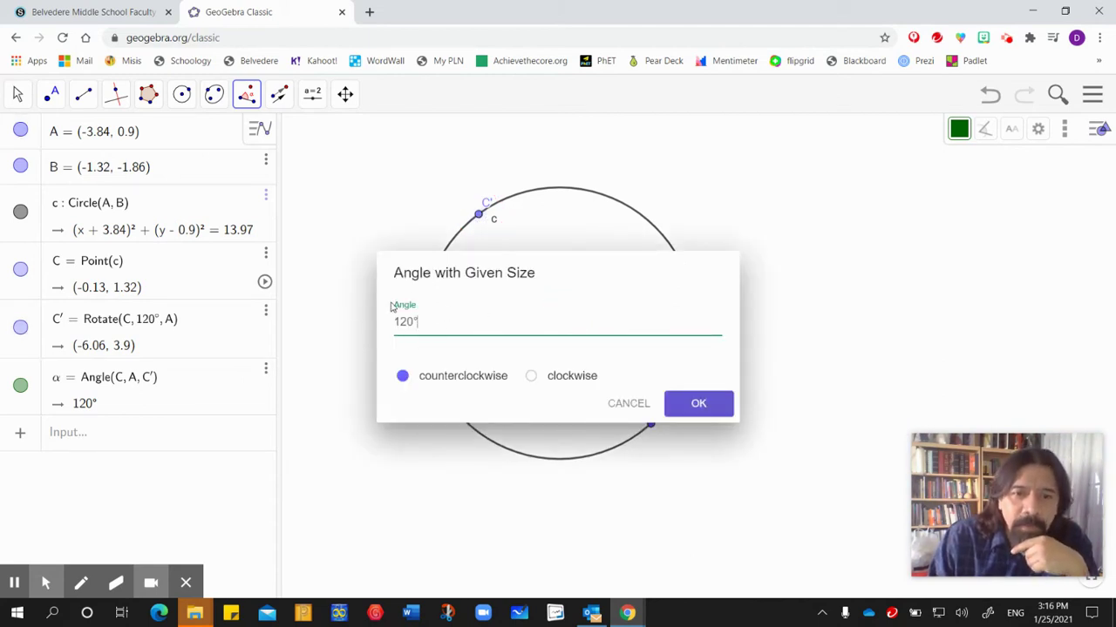
pyautogui.click(700, 406)
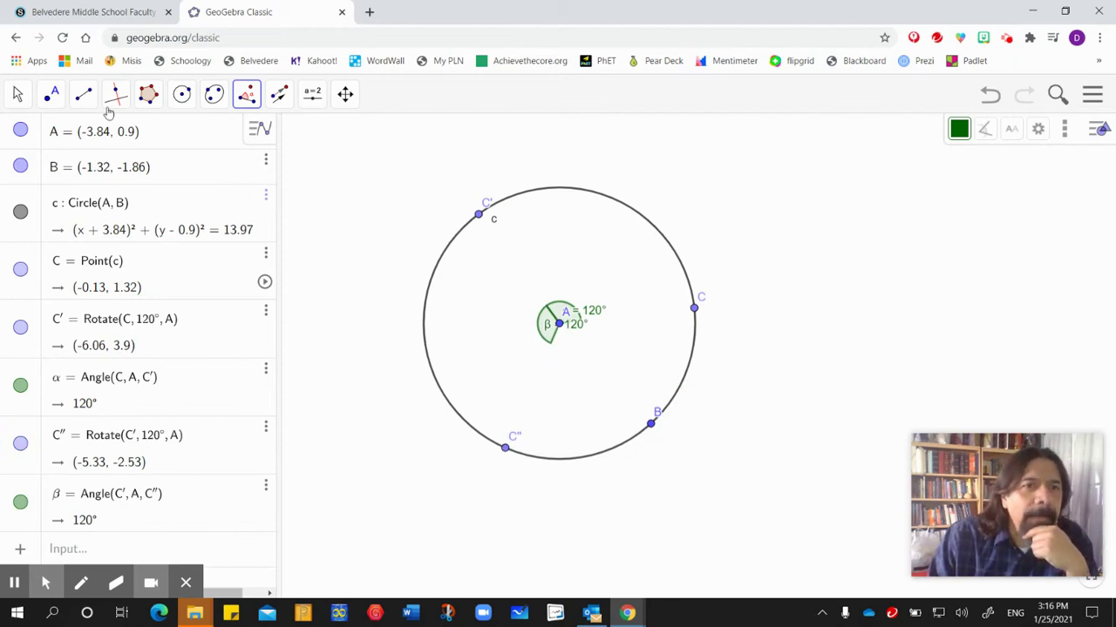
# Hide the two angle markers α and β at the circle's center
pyautogui.click(15, 93)
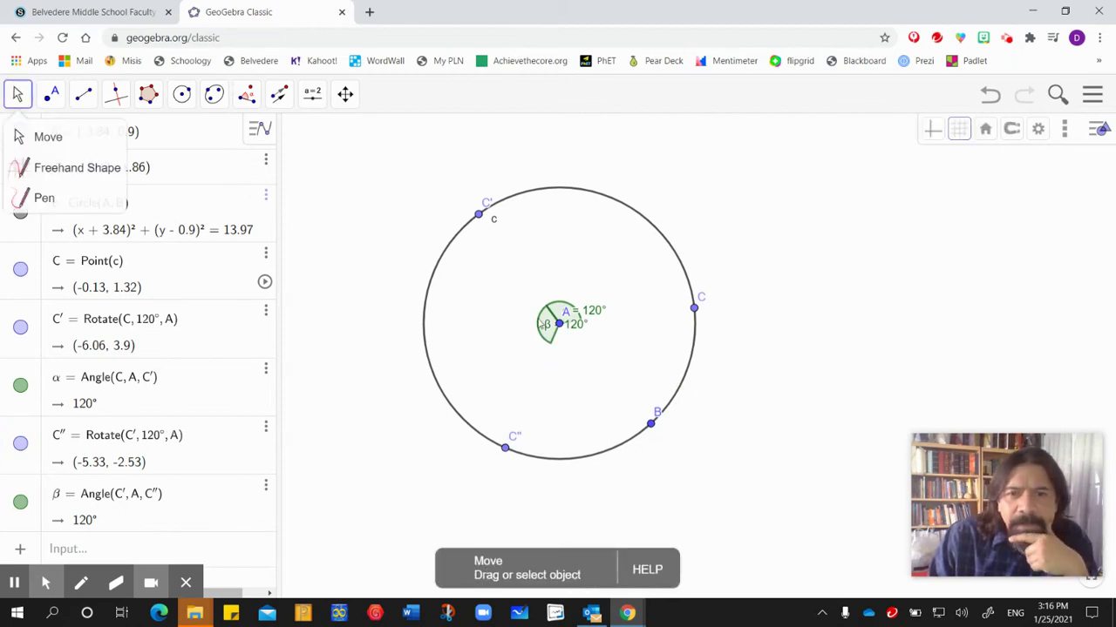
pyautogui.click(20, 384)
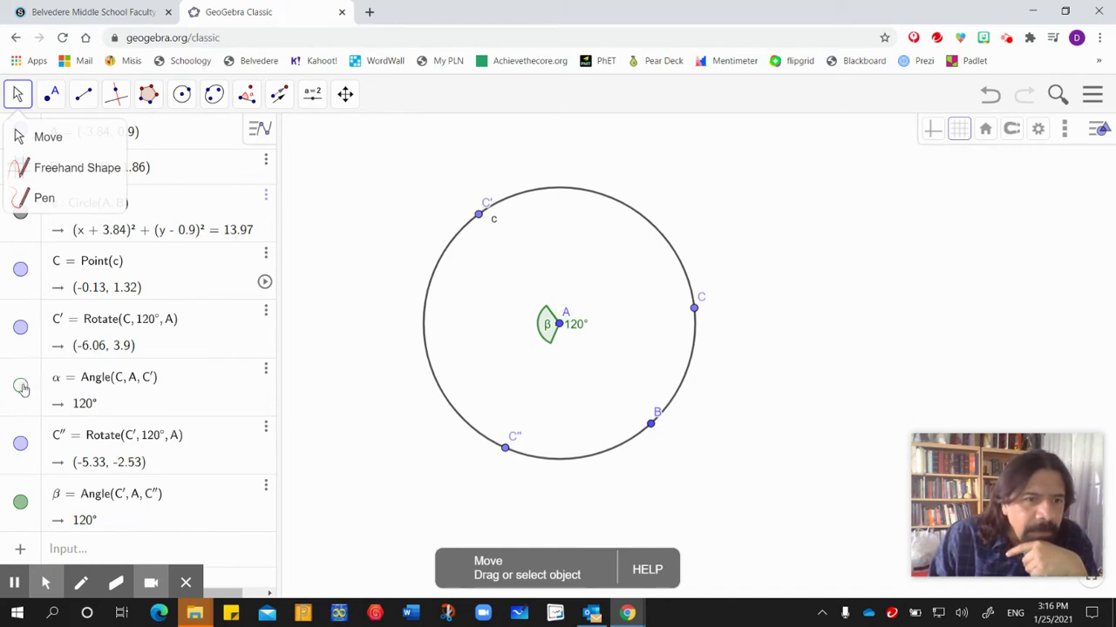
pyautogui.click(20, 501)
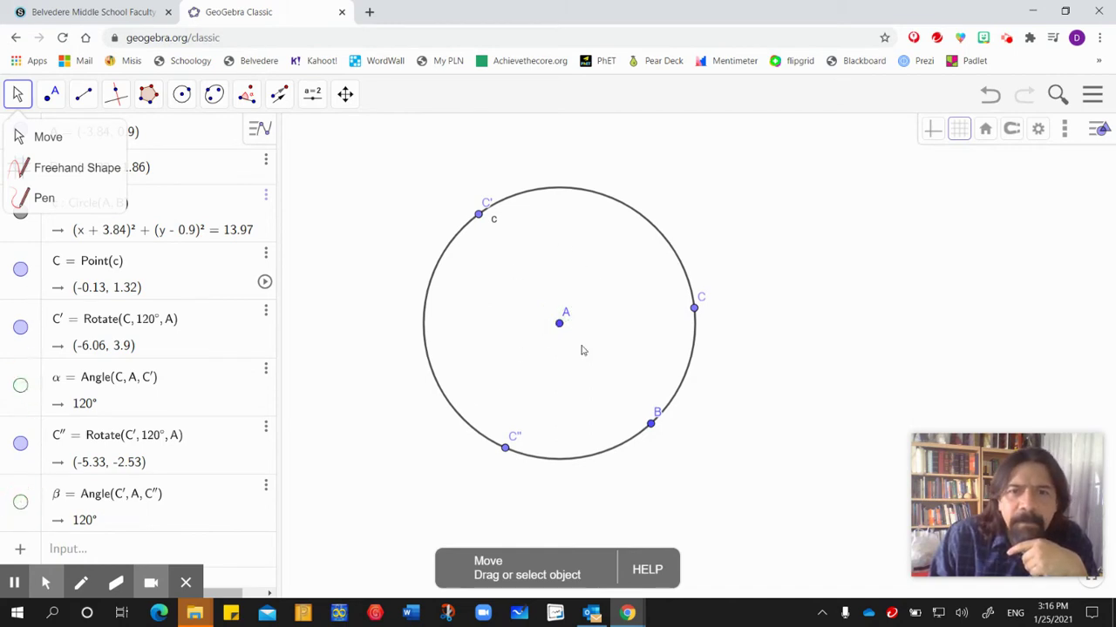
# Connect points C, C' and C'' with three segments to form a triangle inscribed in the circle
pyautogui.click(247, 94)
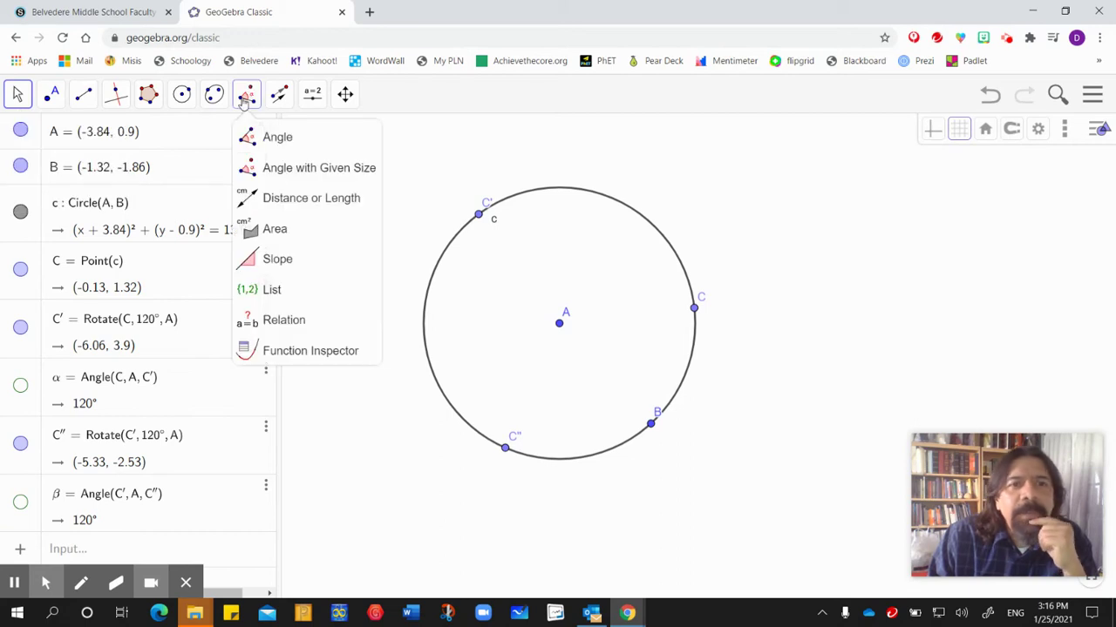
pyautogui.click(85, 99)
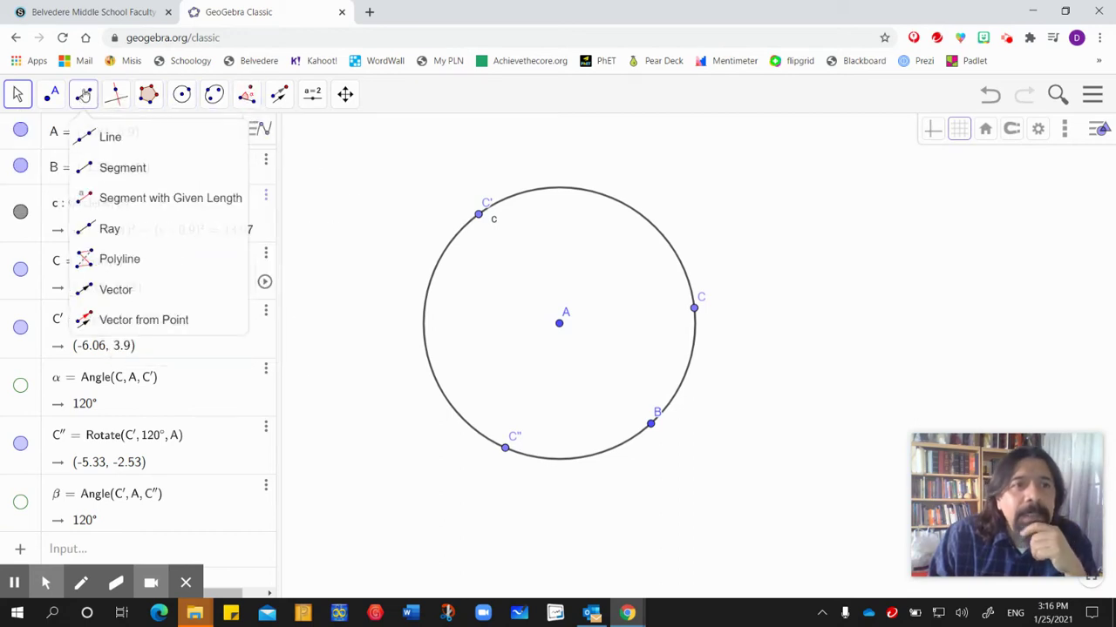
pyautogui.click(78, 165)
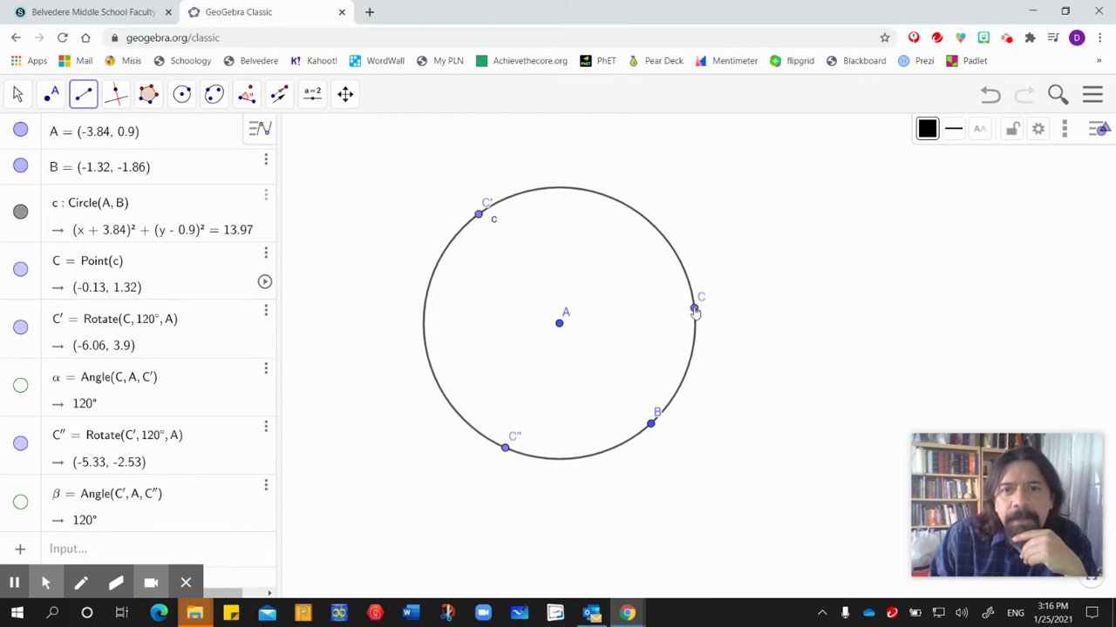
pyautogui.click(693, 308)
pyautogui.click(478, 215)
pyautogui.click(478, 216)
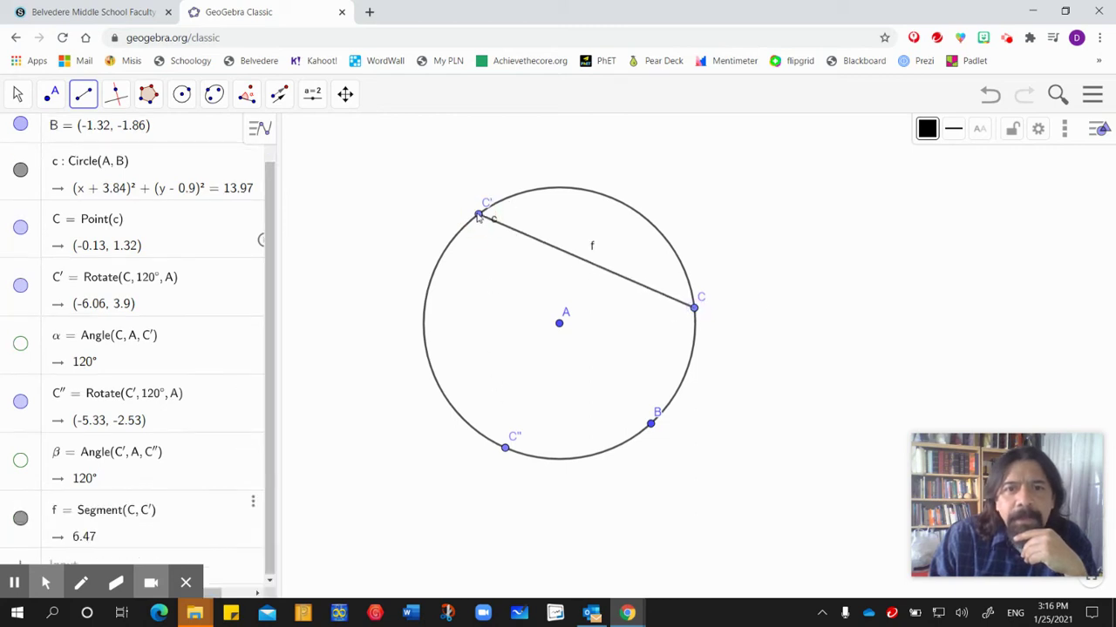
pyautogui.click(505, 449)
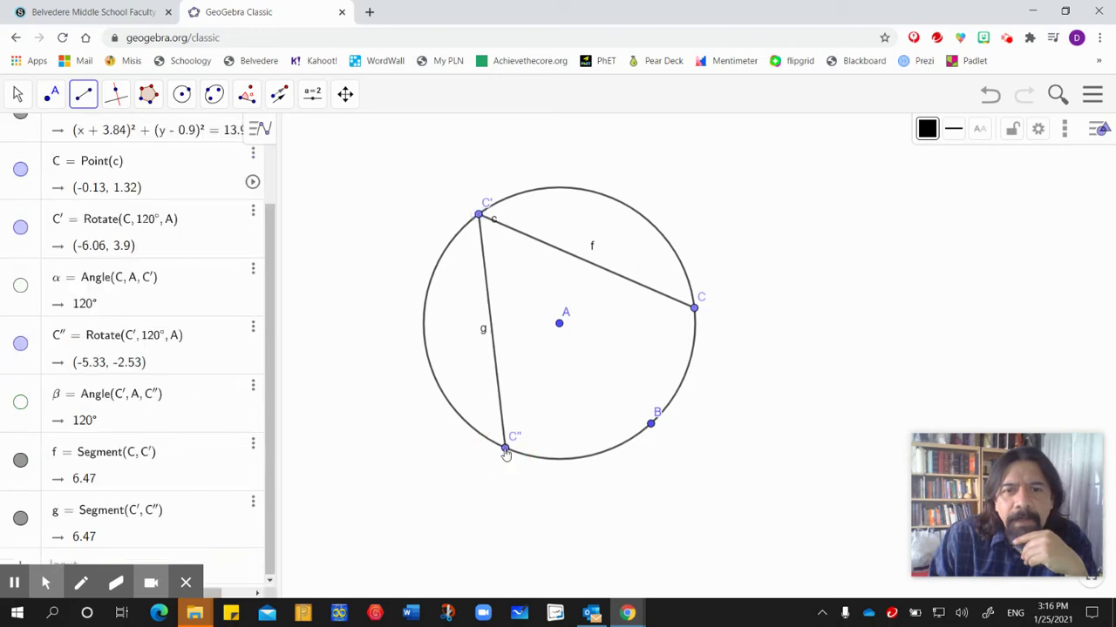
pyautogui.click(506, 449)
pyautogui.click(694, 311)
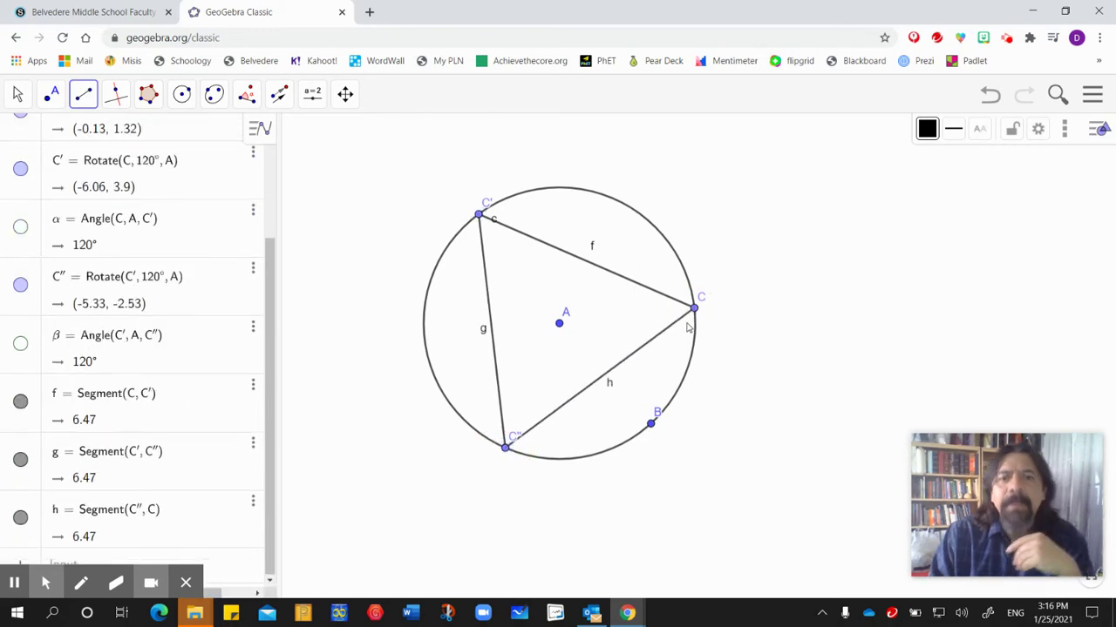
# Test the construction by moving B to about (-1.52, -1.2), A to about (-4.2, 0.94) and C to about (-0.8, 0.53)
pyautogui.click(18, 96)
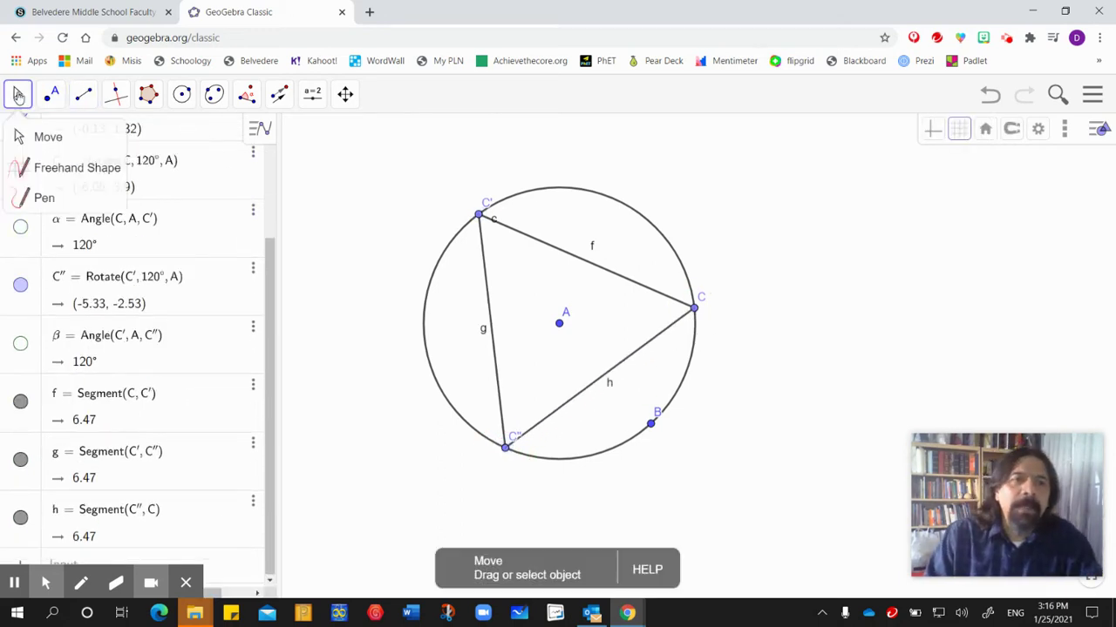
pyautogui.click(42, 136)
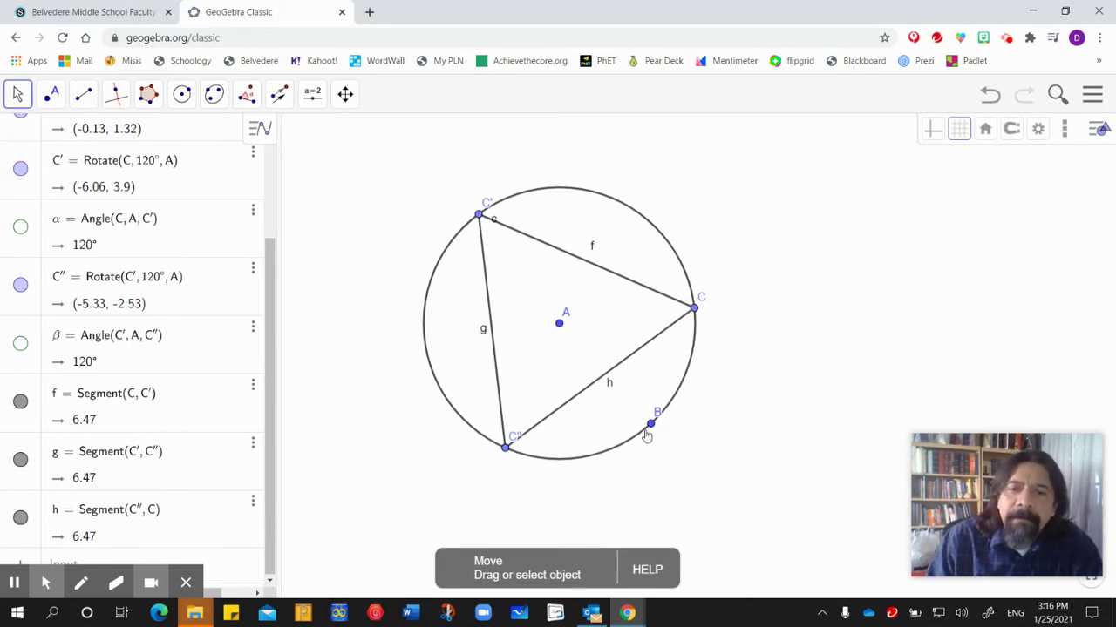
pyautogui.moveTo(655, 427); pyautogui.dragTo(642, 398)
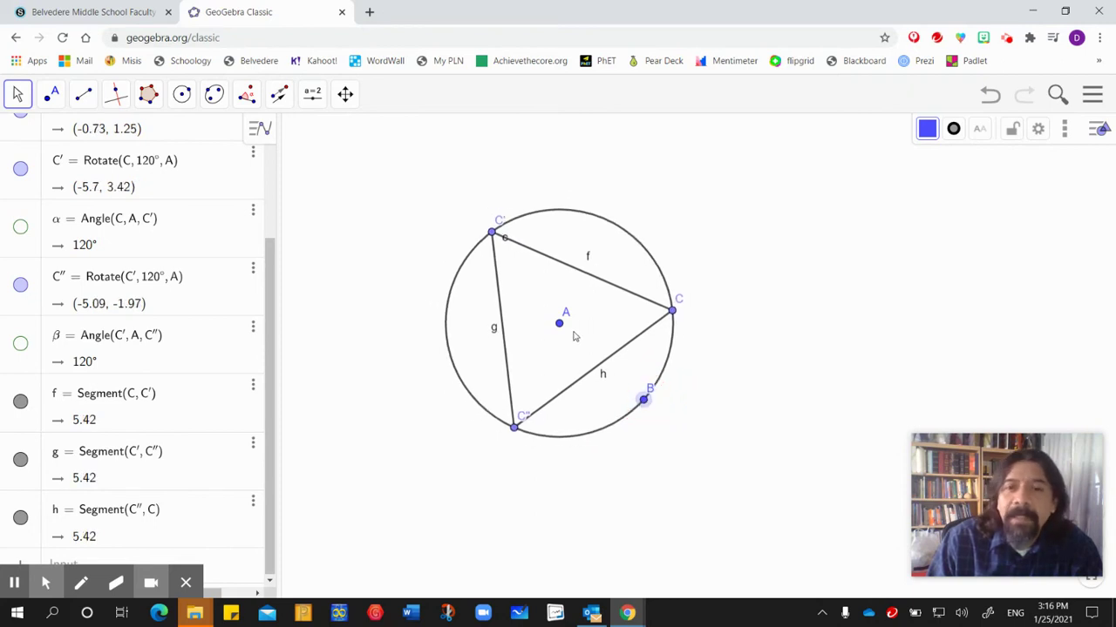
pyautogui.moveTo(559, 323)
pyautogui.mouseDown()
pyautogui.moveTo(473, 308)
pyautogui.moveTo(575, 342)
pyautogui.moveTo(528, 316)
pyautogui.moveTo(545, 322)
pyautogui.mouseUp()
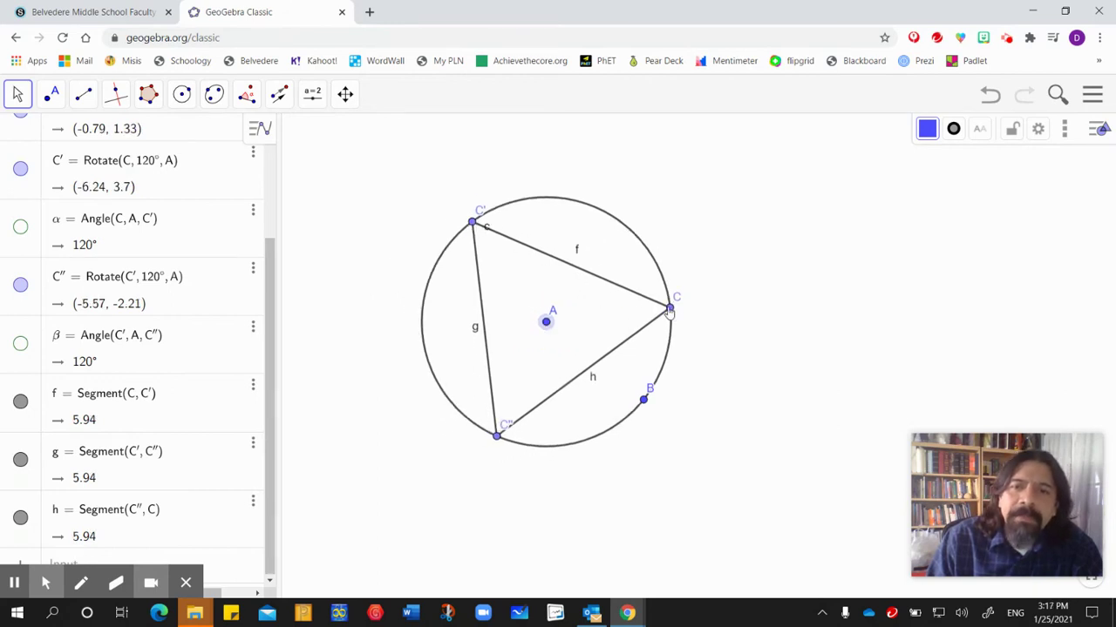
pyautogui.moveTo(669, 311); pyautogui.dragTo(671, 336)
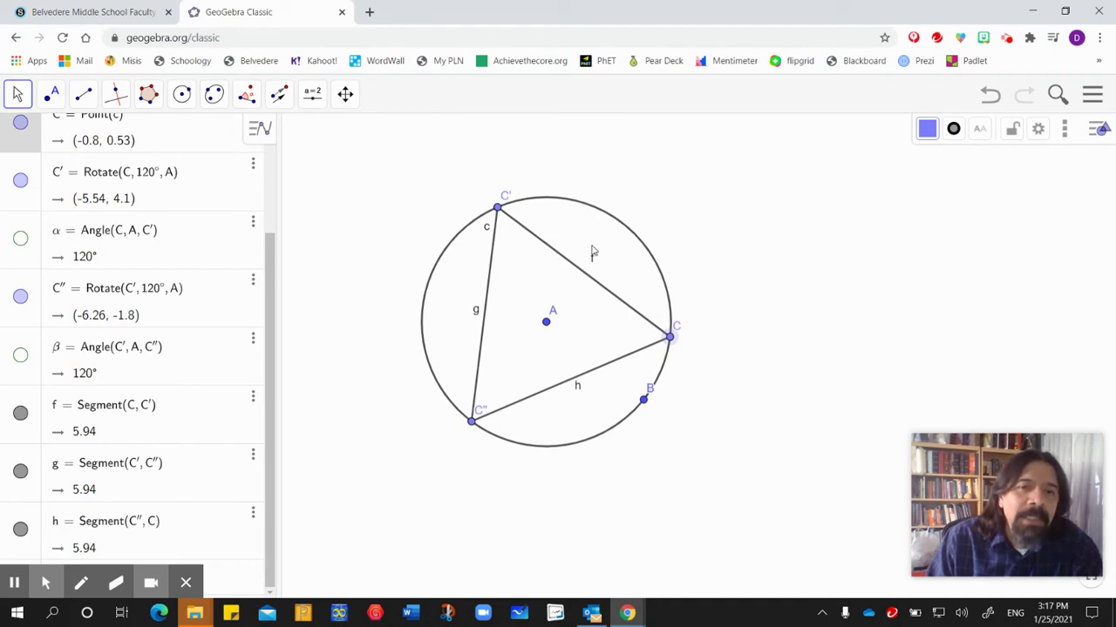
# Hide circle c while keeping the triangle and the points displayed
pyautogui.click(602, 214)
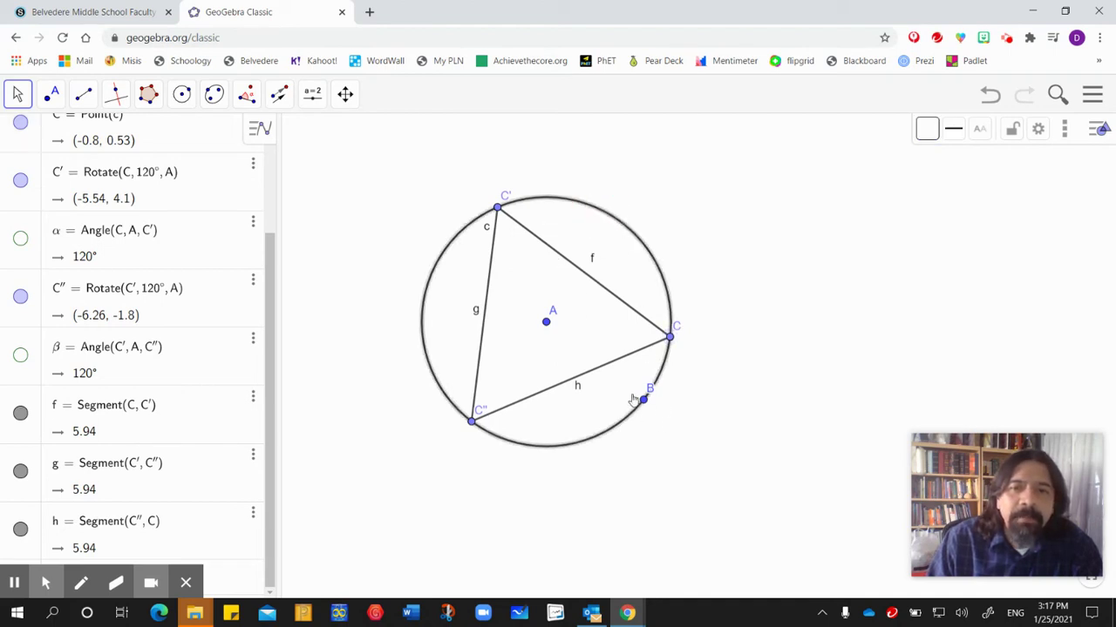
pyautogui.moveTo(270, 279); pyautogui.dragTo(270, 283)
pyautogui.scroll(3, 270, 283)
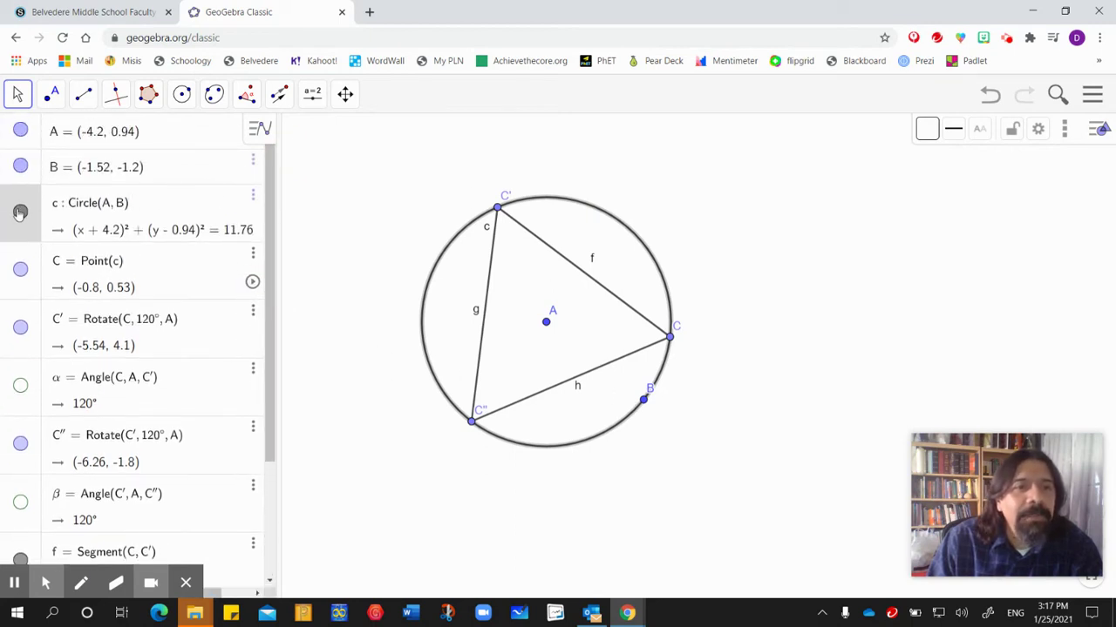
pyautogui.click(19, 213)
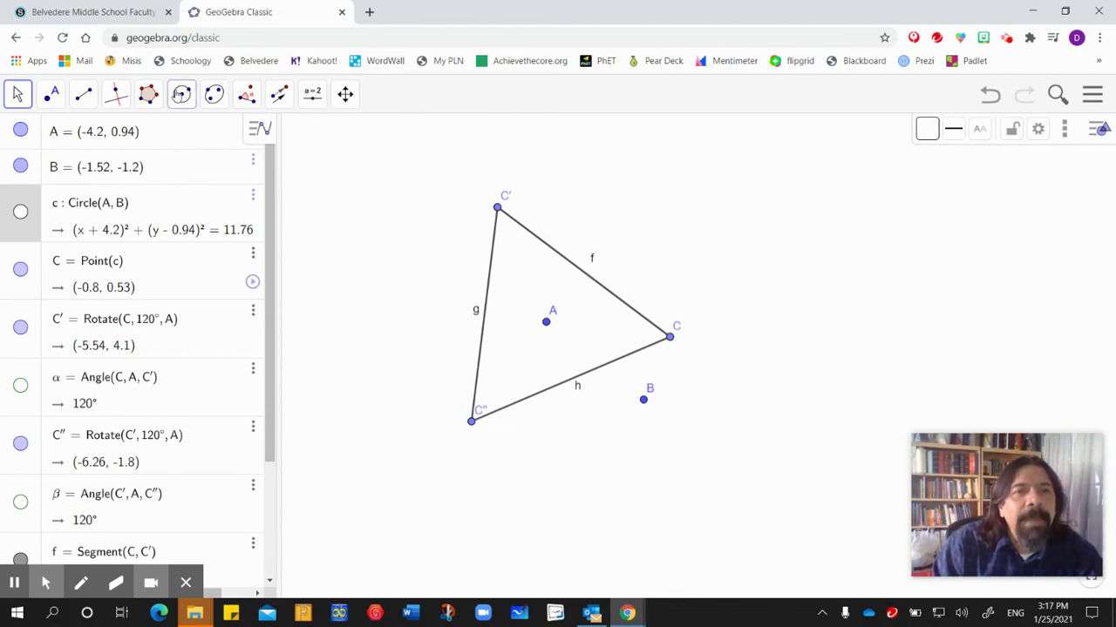
# Draw a circular arc centered at C that runs from C' to C''
pyautogui.click(182, 95)
pyautogui.click(200, 239)
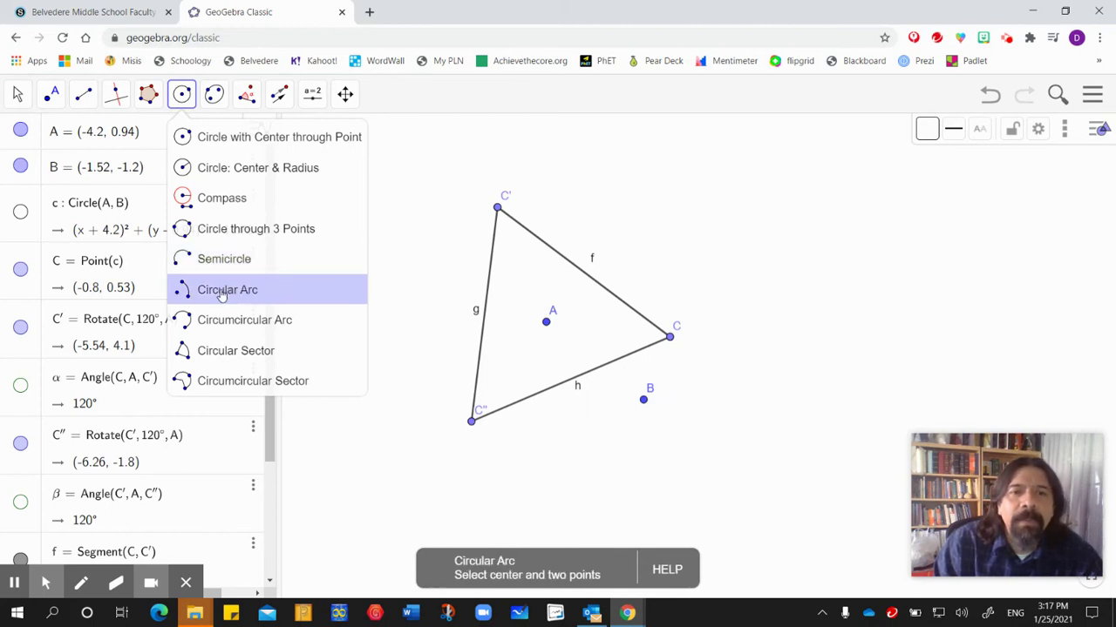
pyautogui.click(222, 293)
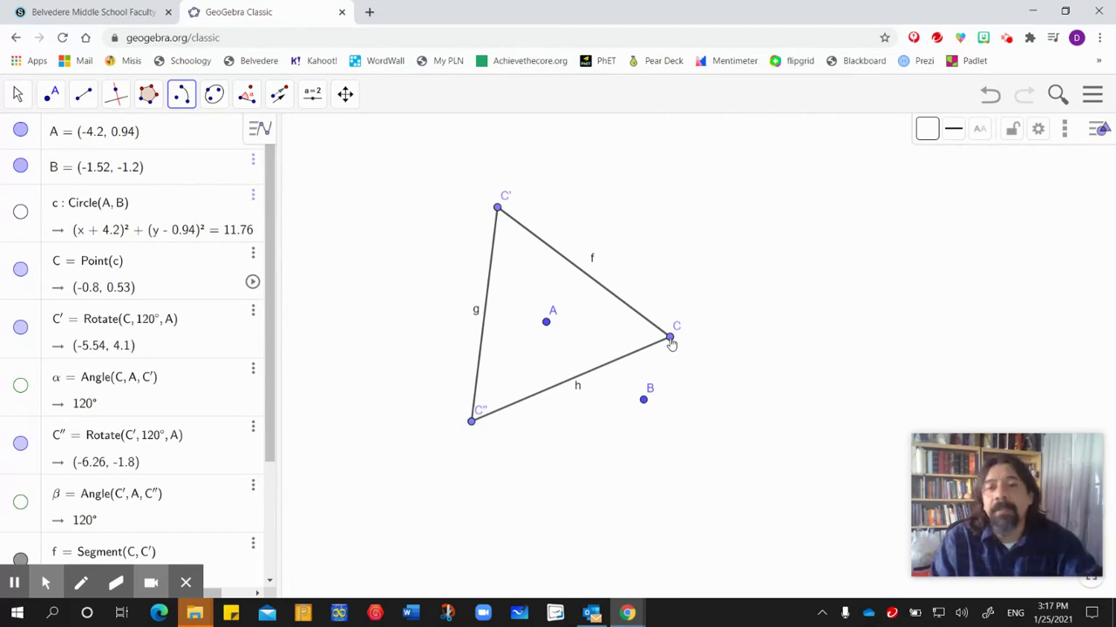
pyautogui.click(671, 339)
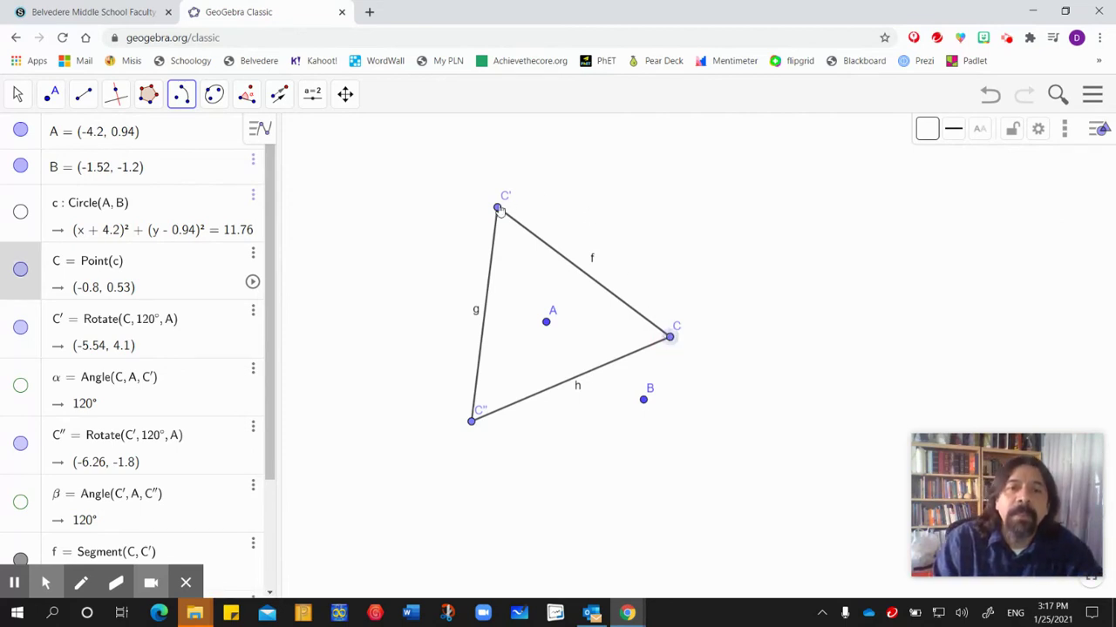
pyautogui.click(497, 208)
pyautogui.click(472, 426)
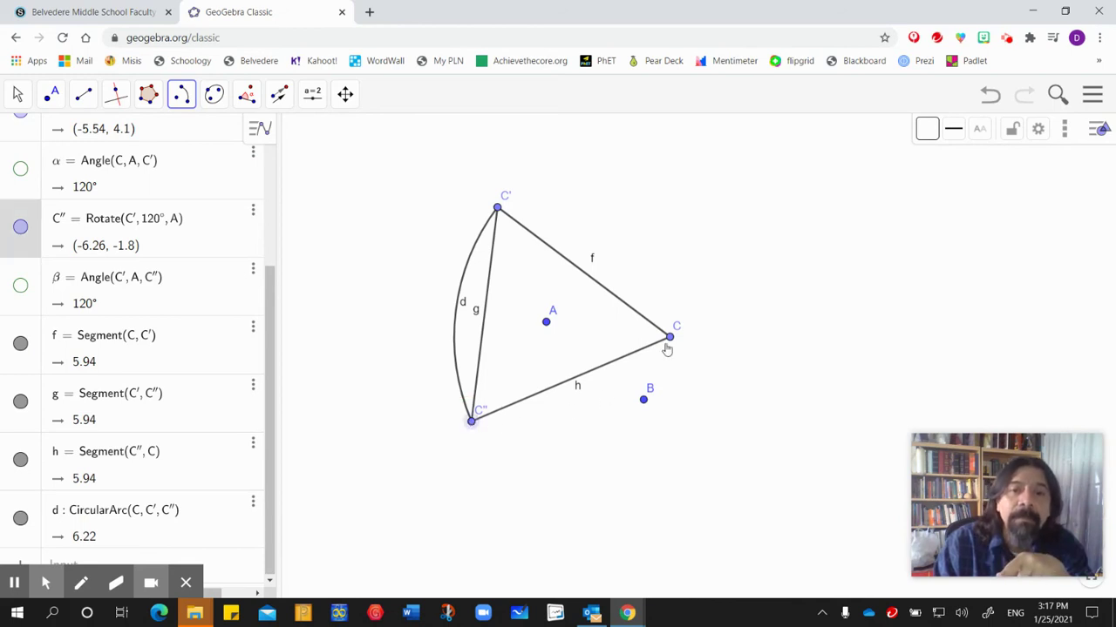
# Add two more circular arcs: one centered at C'' from C to C', the other centered at C' from C'' to C
pyautogui.click(670, 339)
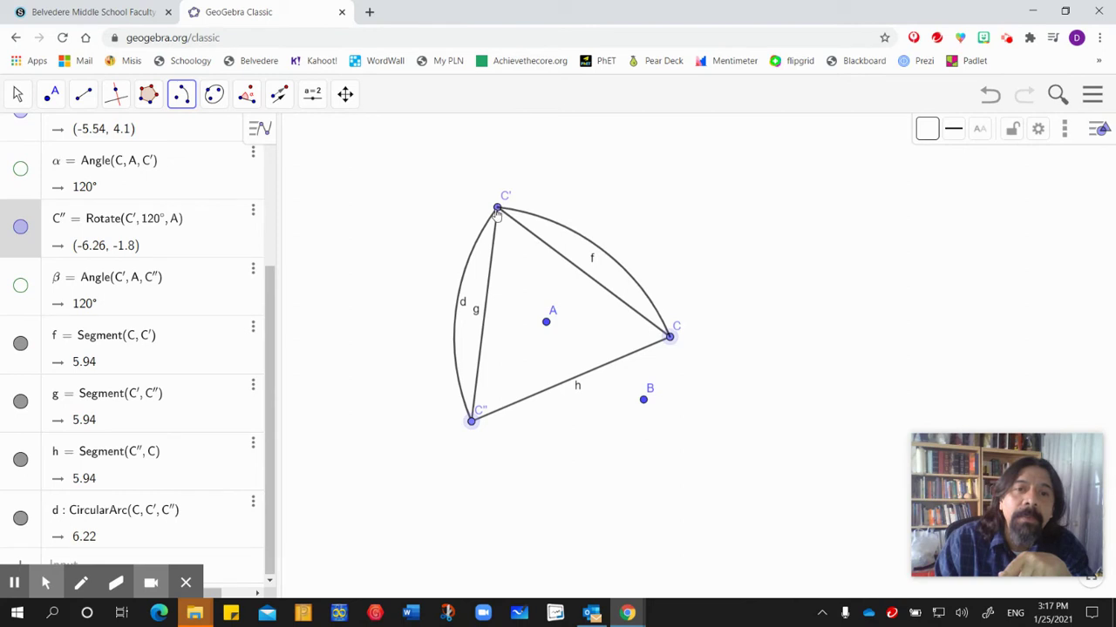
pyautogui.click(497, 209)
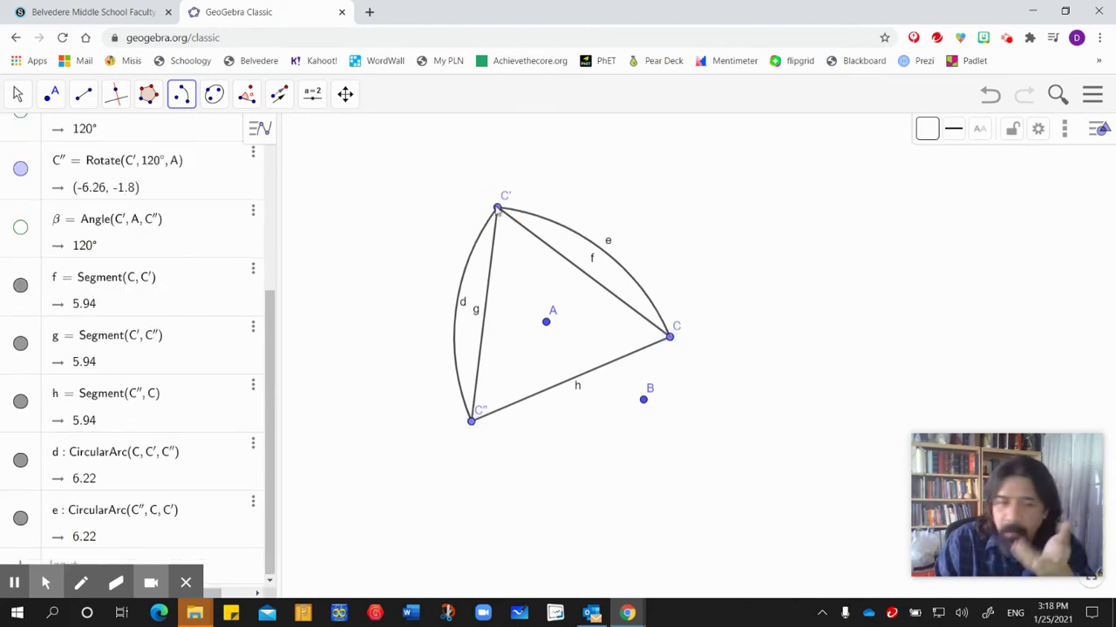
pyautogui.click(498, 209)
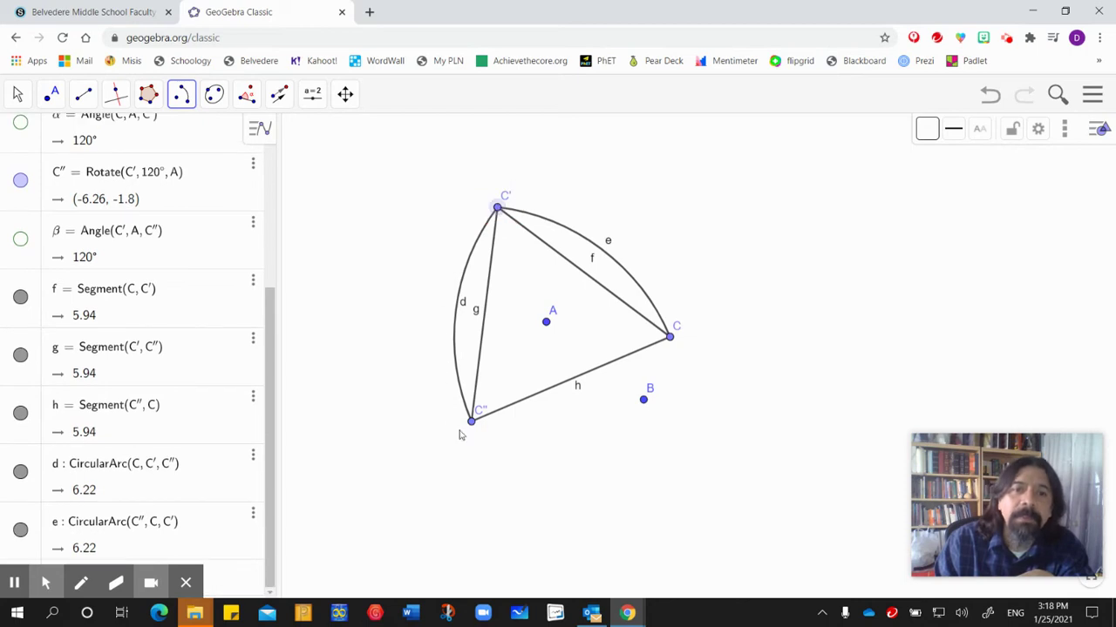
pyautogui.click(472, 424)
pyautogui.click(669, 340)
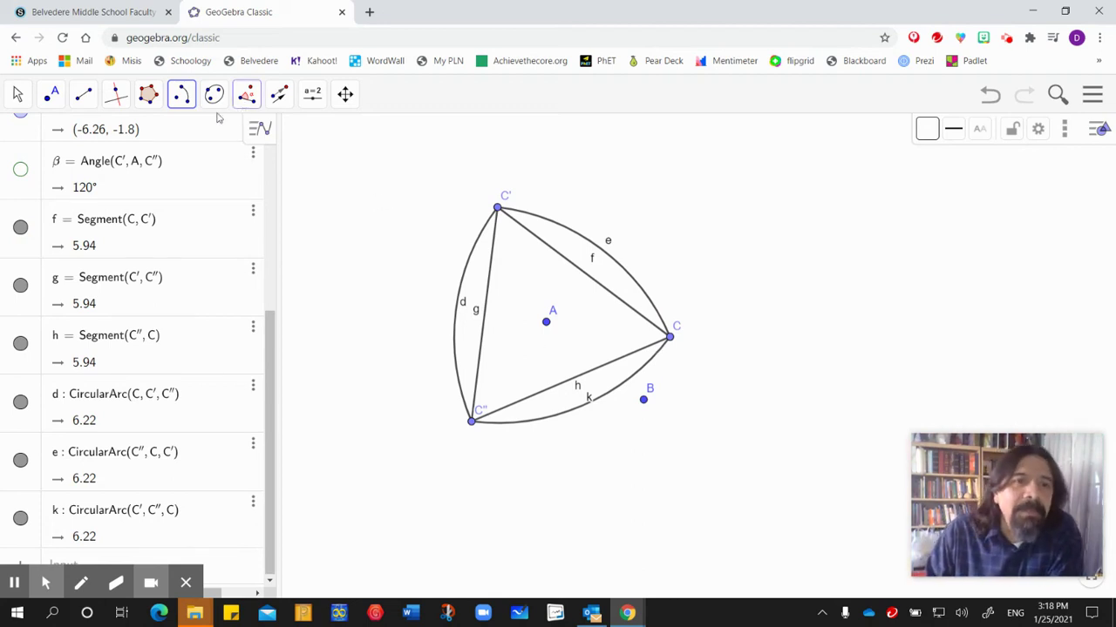
# Test the curved triangle by moving B, C and A, leaving a smaller figure with B above and to the right of A
pyautogui.click(17, 95)
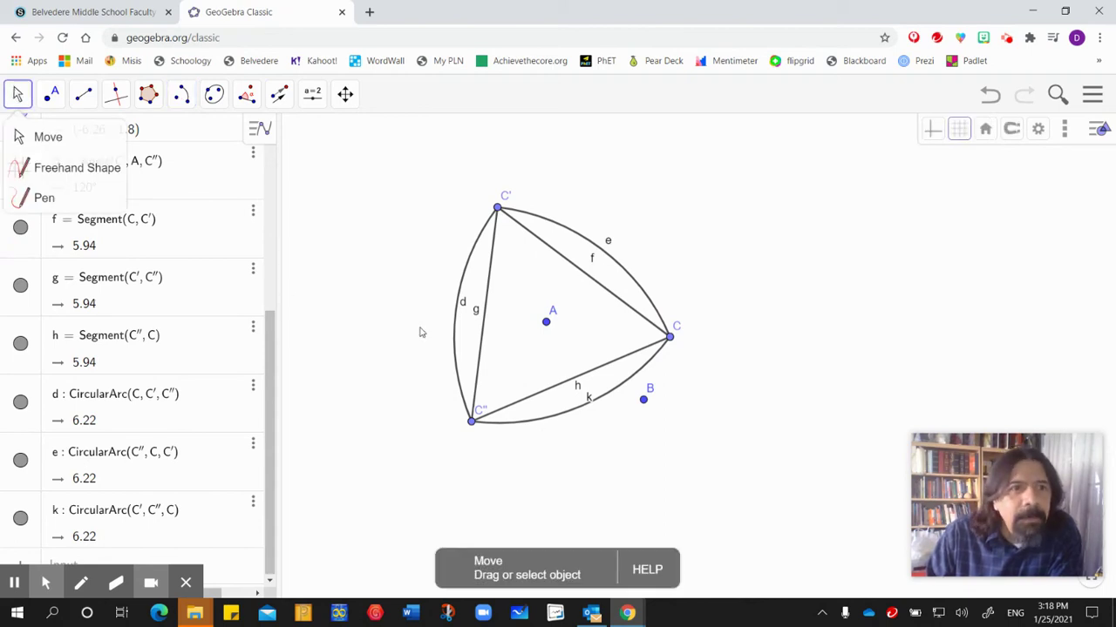
pyautogui.click(247, 94)
pyautogui.click(83, 95)
pyautogui.press('Escape')
pyautogui.moveTo(643, 403); pyautogui.dragTo(676, 337)
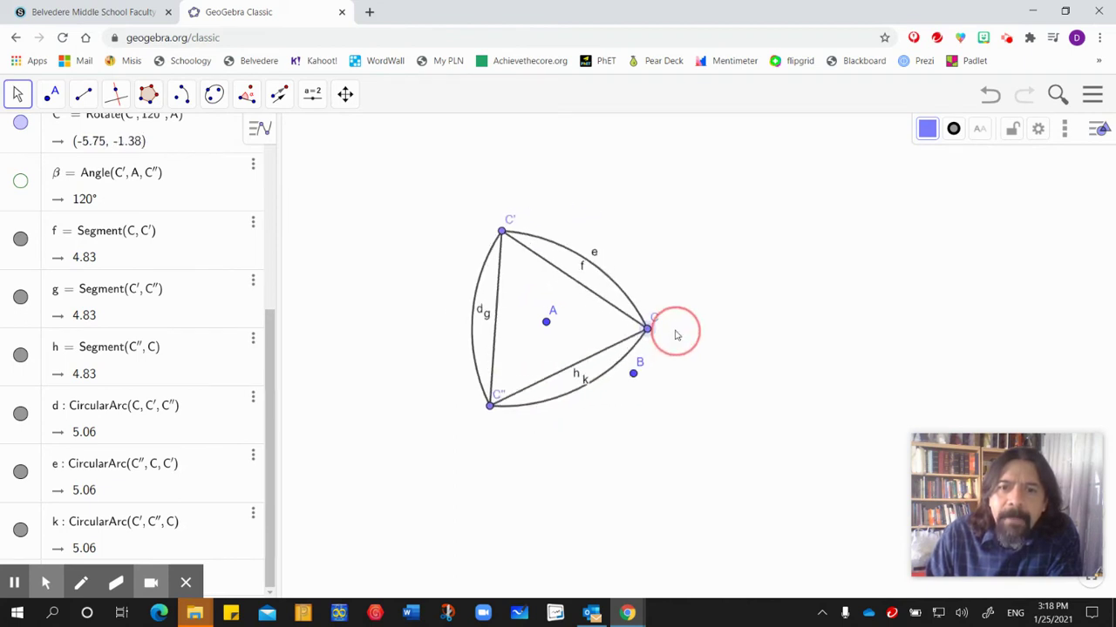
pyautogui.moveTo(633, 376); pyautogui.dragTo(637, 164)
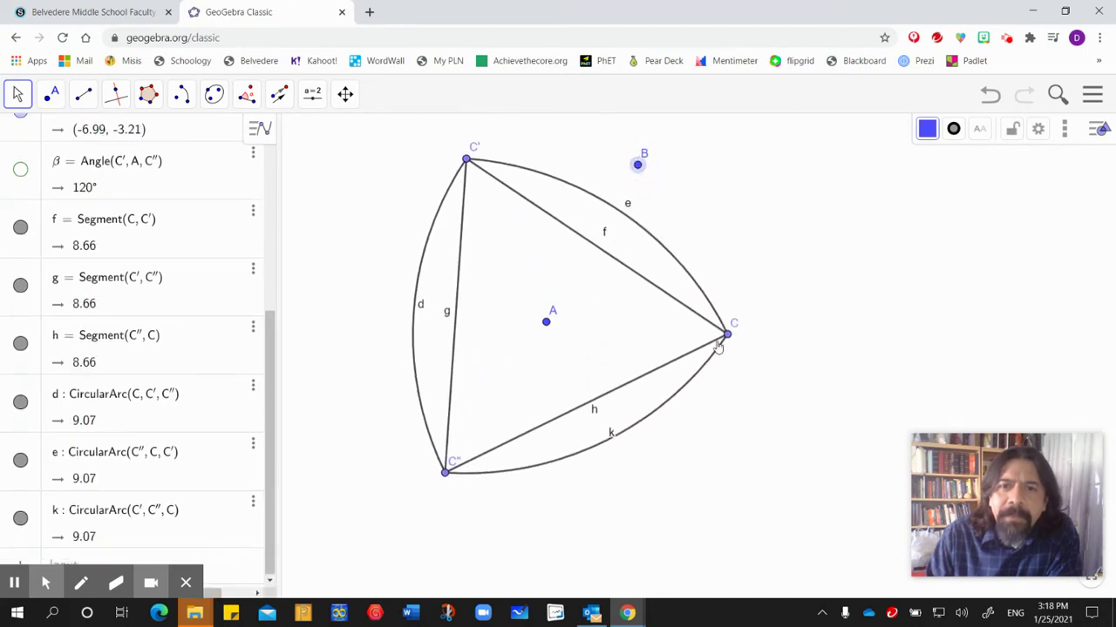
pyautogui.moveTo(729, 338); pyautogui.dragTo(660, 337)
pyautogui.moveTo(546, 326); pyautogui.dragTo(588, 262)
pyautogui.moveTo(637, 167); pyautogui.dragTo(545, 228)
pyautogui.moveTo(588, 262); pyautogui.dragTo(486, 294)
pyautogui.click(743, 303)
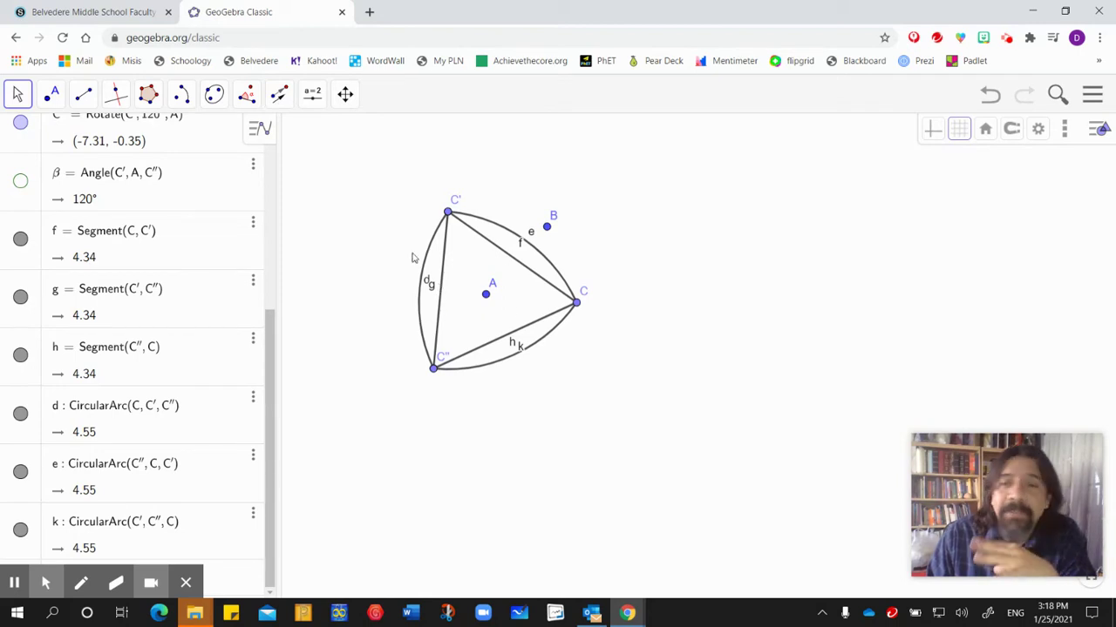
# Translate the whole figure with all its points by a vector from A to a new point below and to the right
pyautogui.click(278, 96)
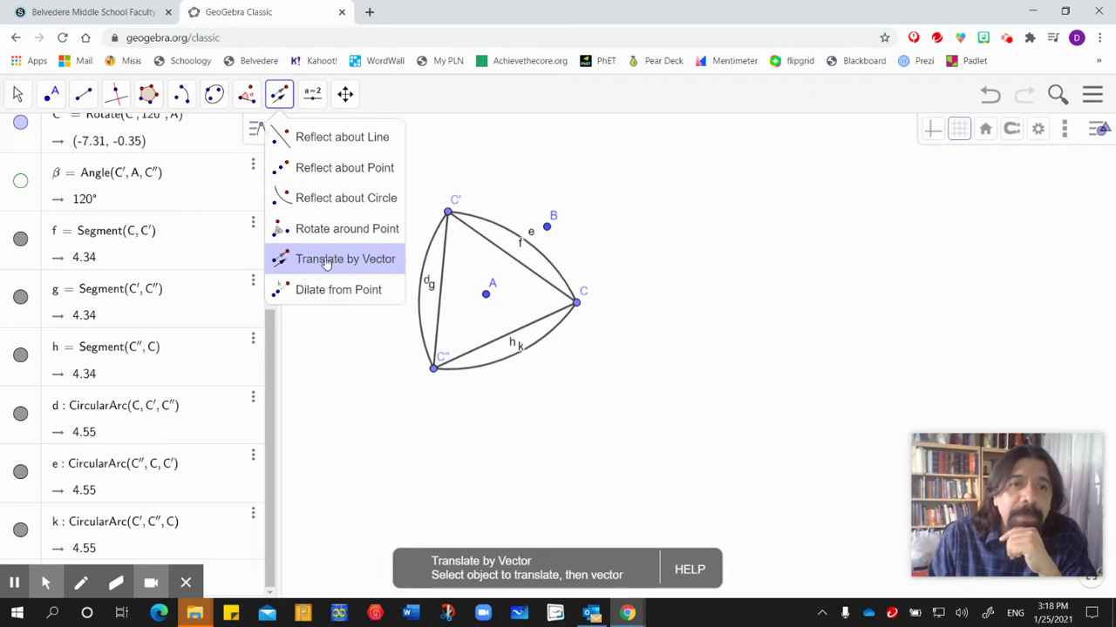
pyautogui.click(325, 261)
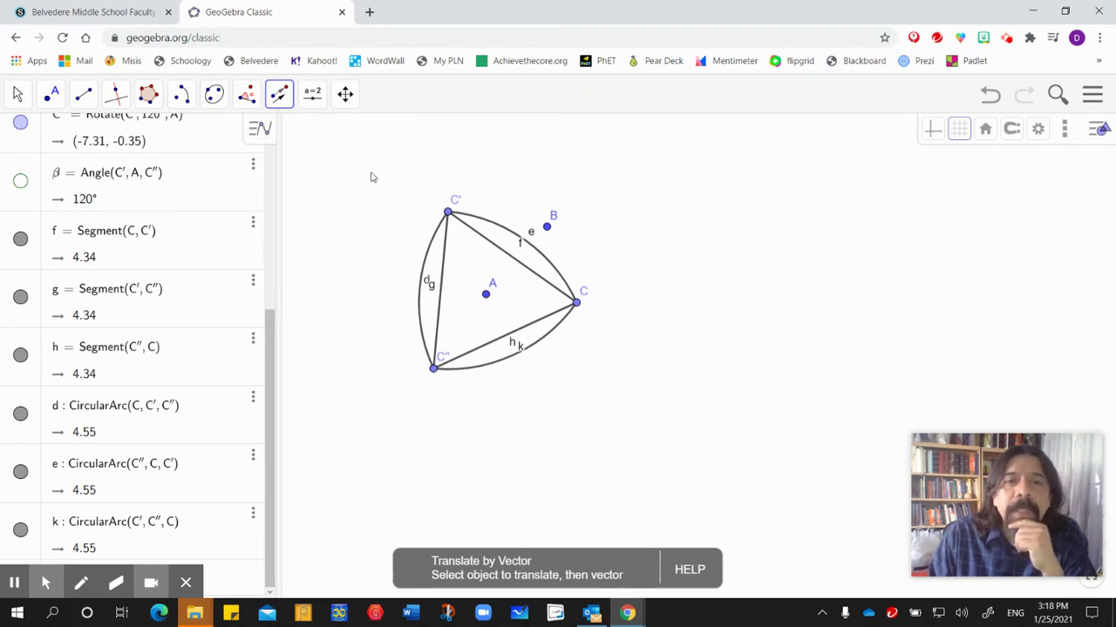
pyautogui.moveTo(375, 160); pyautogui.dragTo(621, 418)
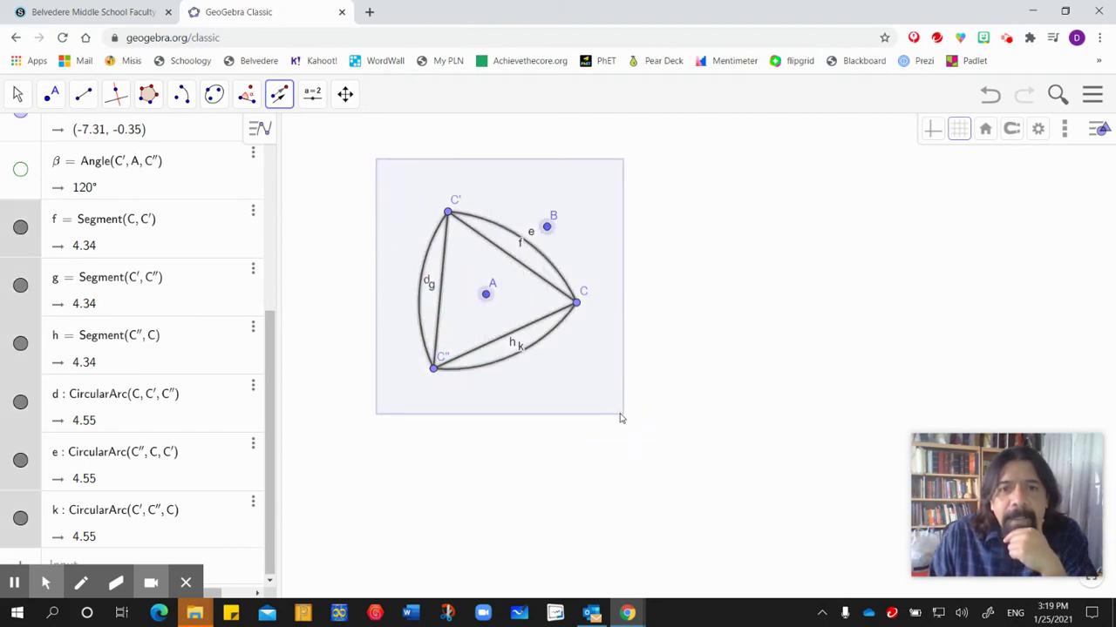
pyautogui.click(487, 296)
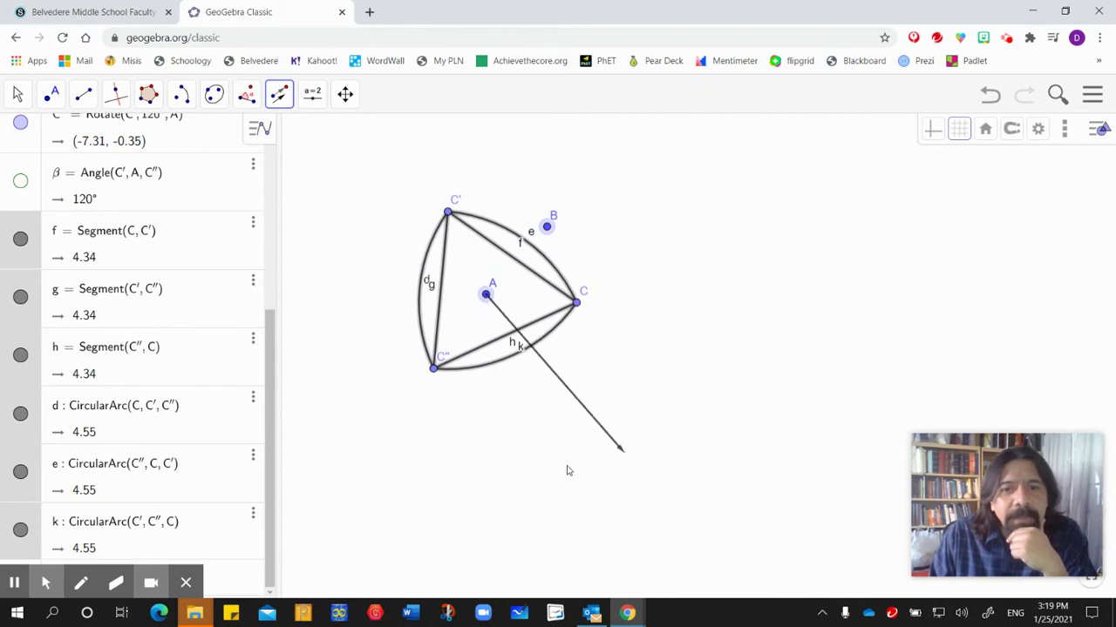
pyautogui.click(667, 439)
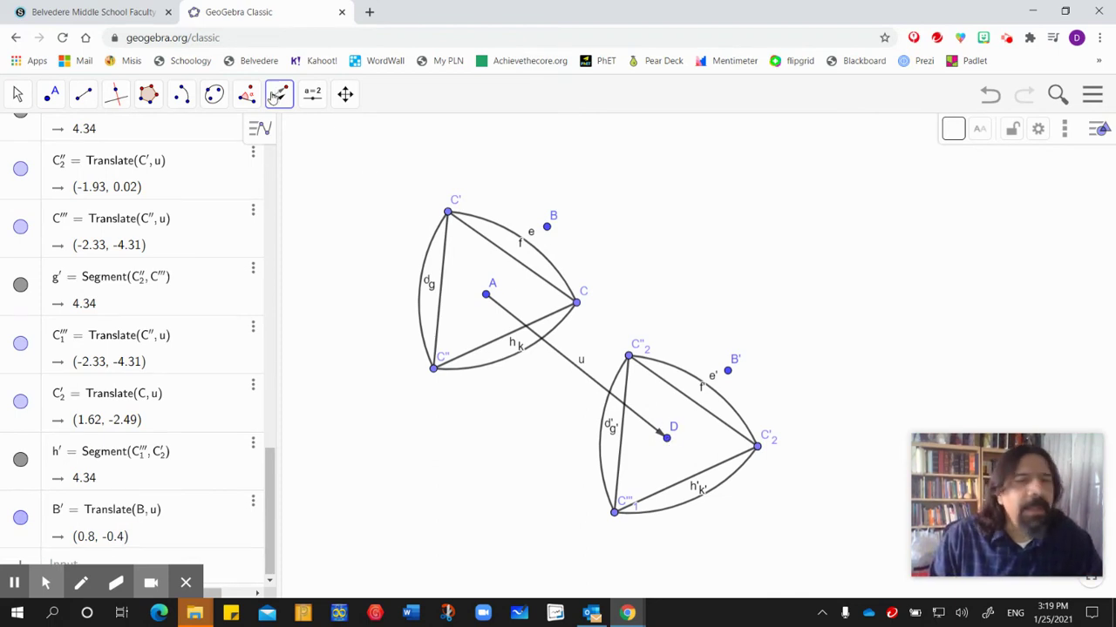
# Test the translated copy by moving vector endpoint D and rotating C around A, finishing with D to the lower right of A
pyautogui.click(18, 93)
pyautogui.click(39, 137)
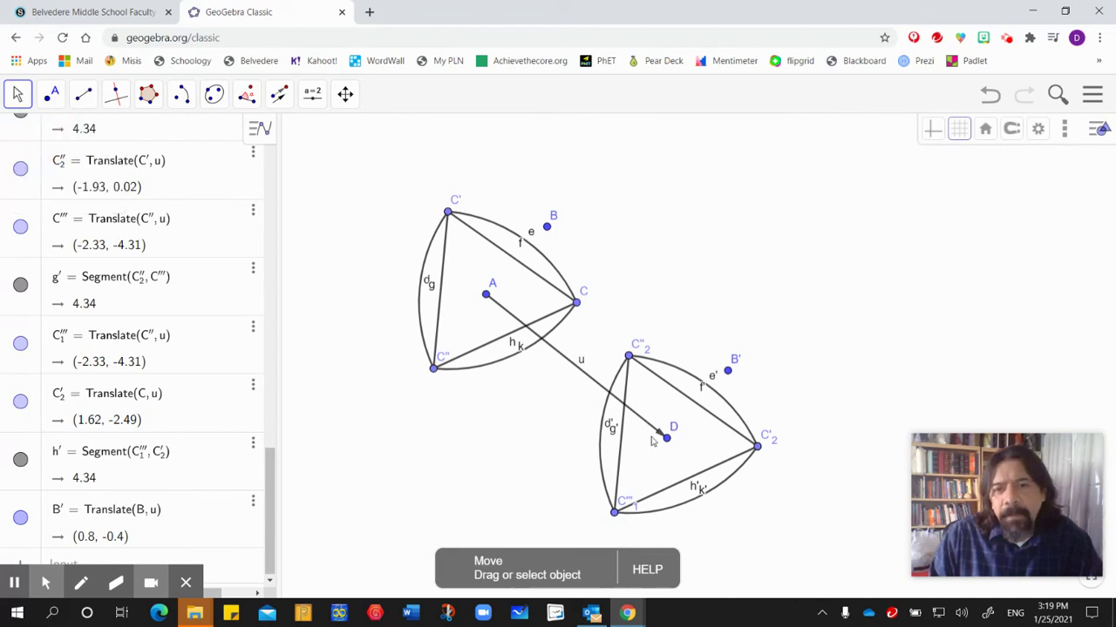
pyautogui.moveTo(667, 441); pyautogui.dragTo(676, 394)
pyautogui.moveTo(651, 463); pyautogui.dragTo(566, 431)
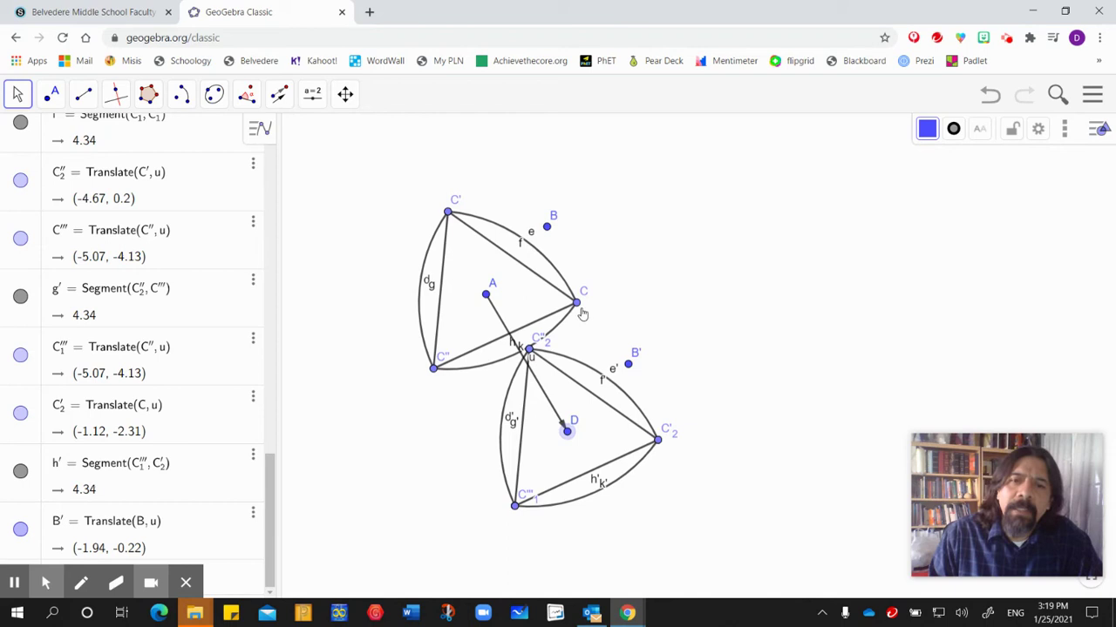
pyautogui.moveTo(577, 307); pyautogui.dragTo(520, 212)
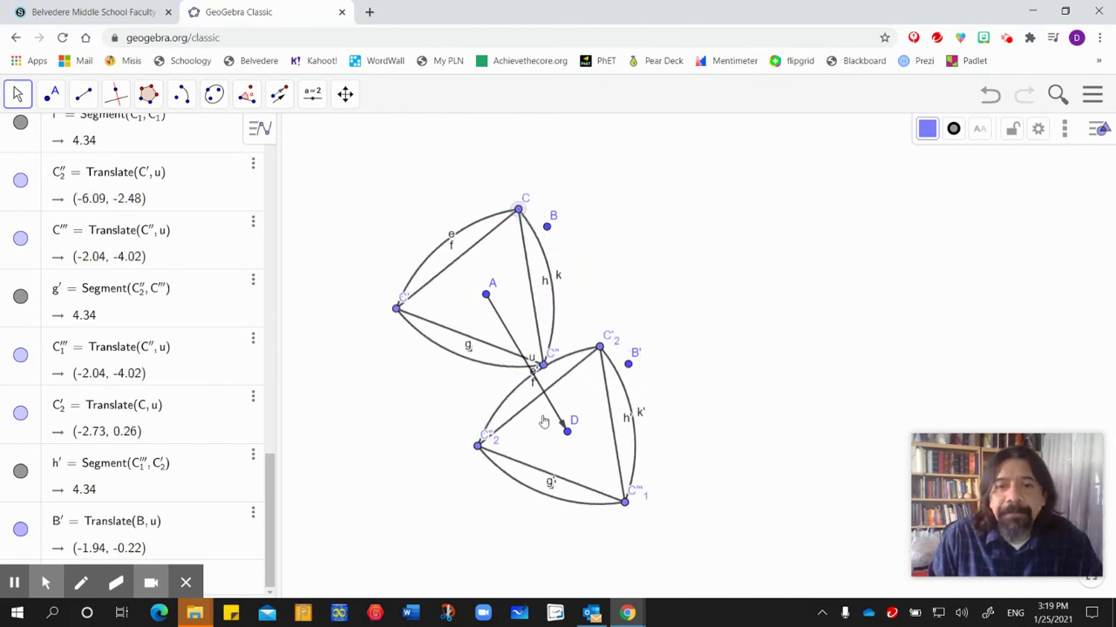
pyautogui.moveTo(567, 436); pyautogui.dragTo(397, 429)
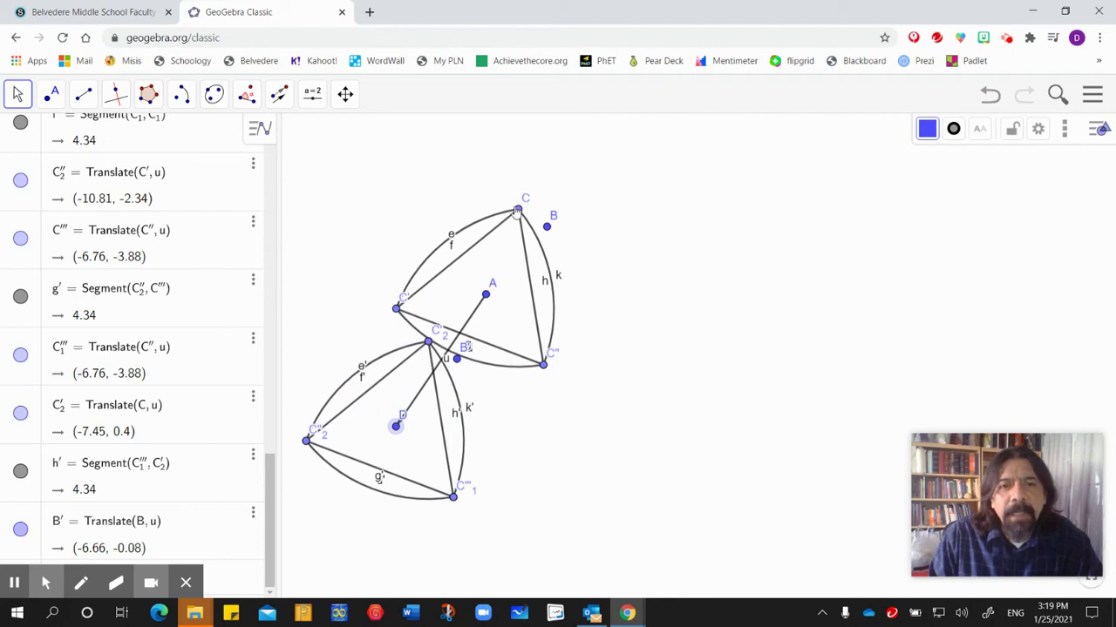
pyautogui.moveTo(520, 212); pyautogui.dragTo(459, 220)
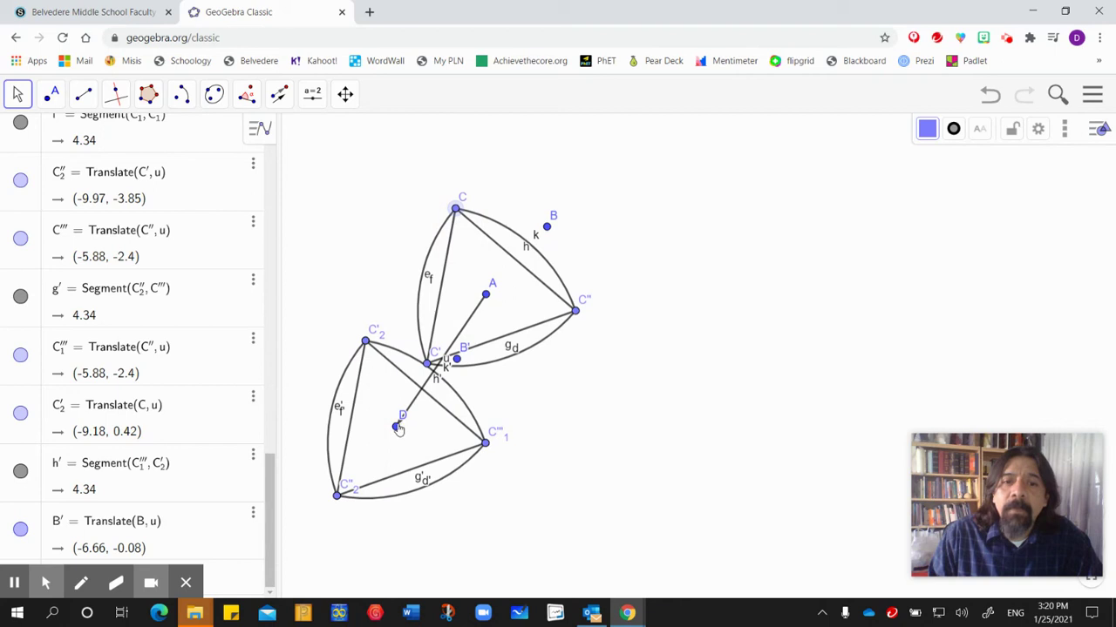
pyautogui.moveTo(397, 430); pyautogui.dragTo(697, 455)
# Hide the translated point B', and enlarge and rotate both figures by moving B outward, D slightly left and C around A
pyautogui.moveTo(761, 392)
pyautogui.mouseDown()
pyautogui.moveTo(784, 360)
pyautogui.moveTo(763, 387)
pyautogui.mouseUp()
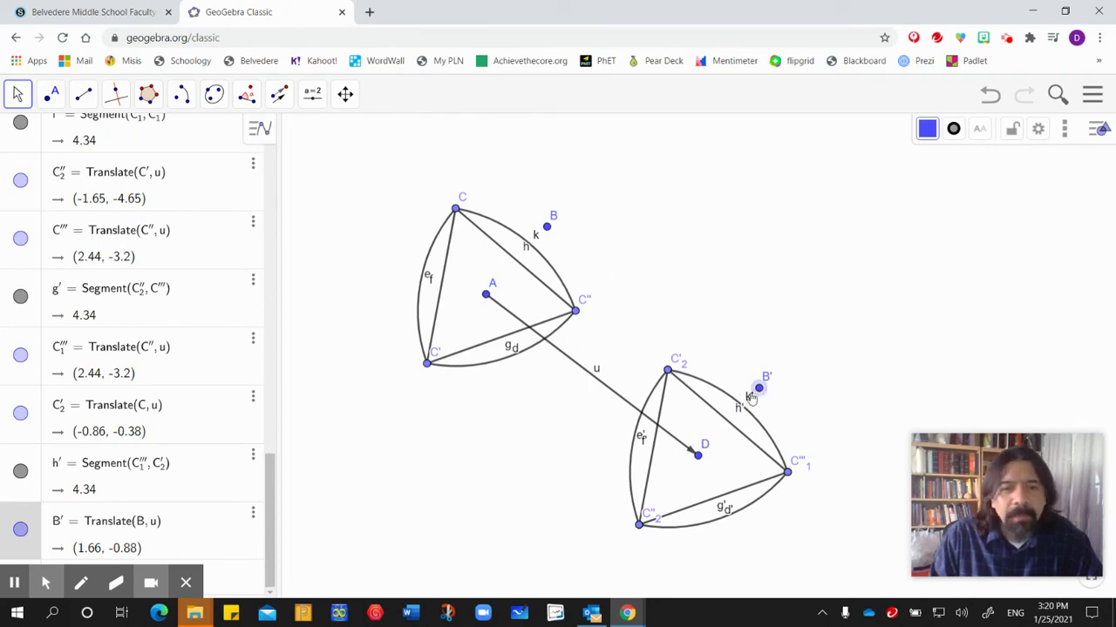
pyautogui.click(20, 531)
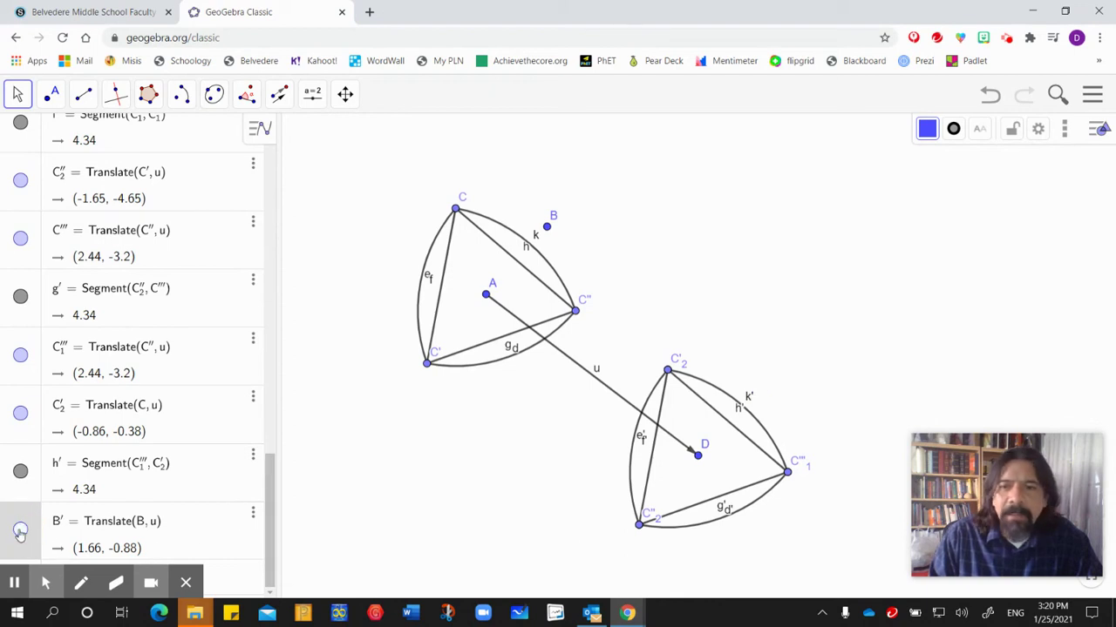
pyautogui.moveTo(547, 229); pyautogui.dragTo(571, 195)
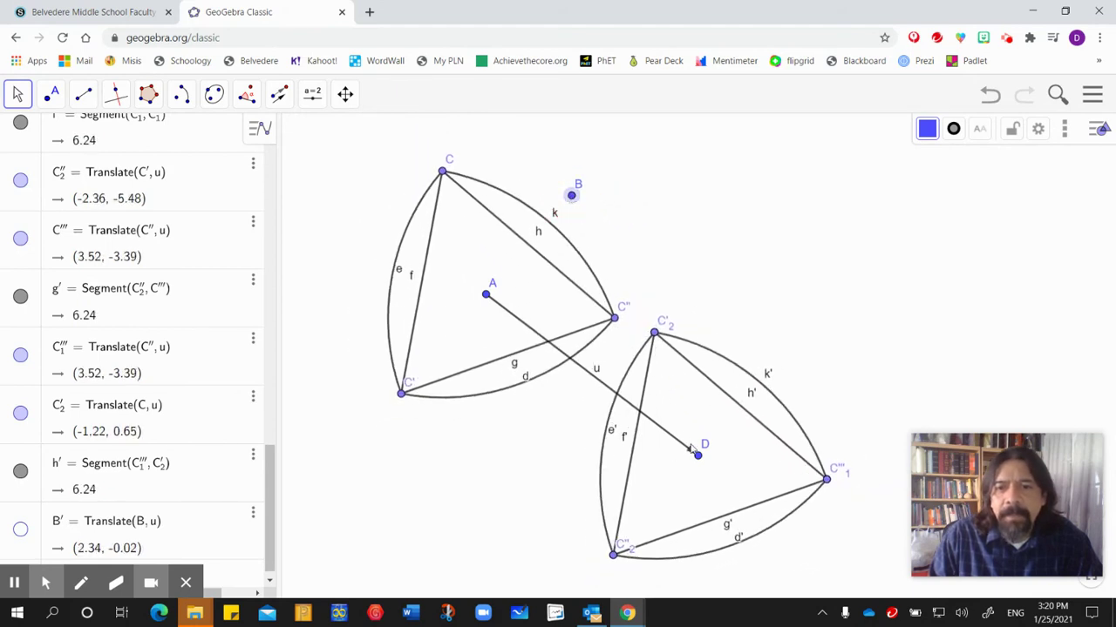
pyautogui.moveTo(698, 454); pyautogui.dragTo(643, 460)
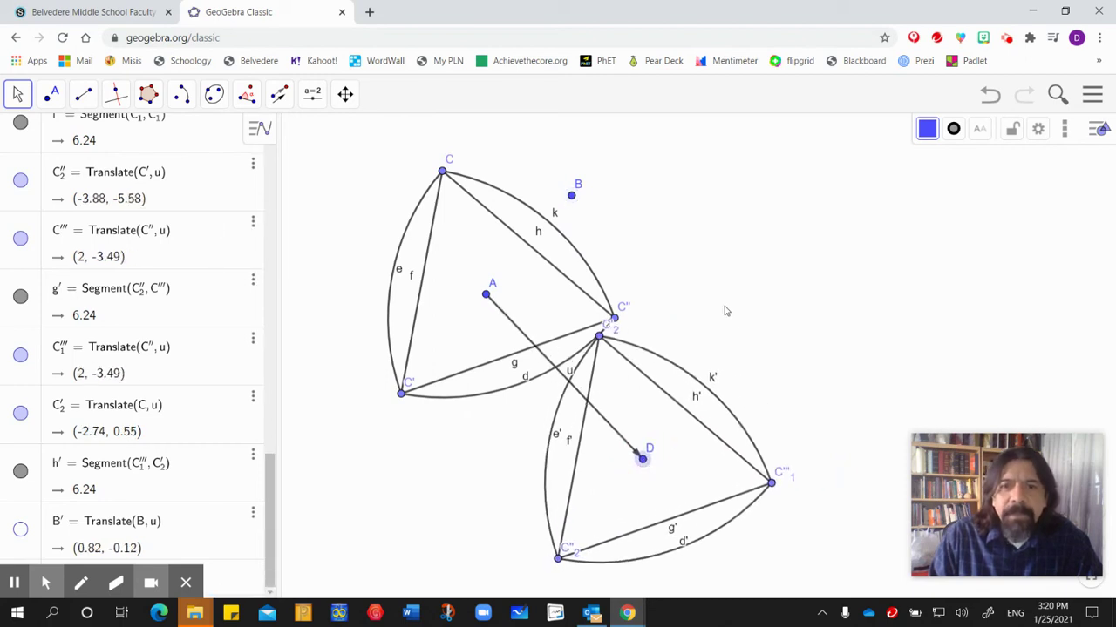
pyautogui.click(724, 311)
pyautogui.moveTo(442, 174); pyautogui.dragTo(365, 340)
pyautogui.moveTo(386, 378); pyautogui.dragTo(512, 202)
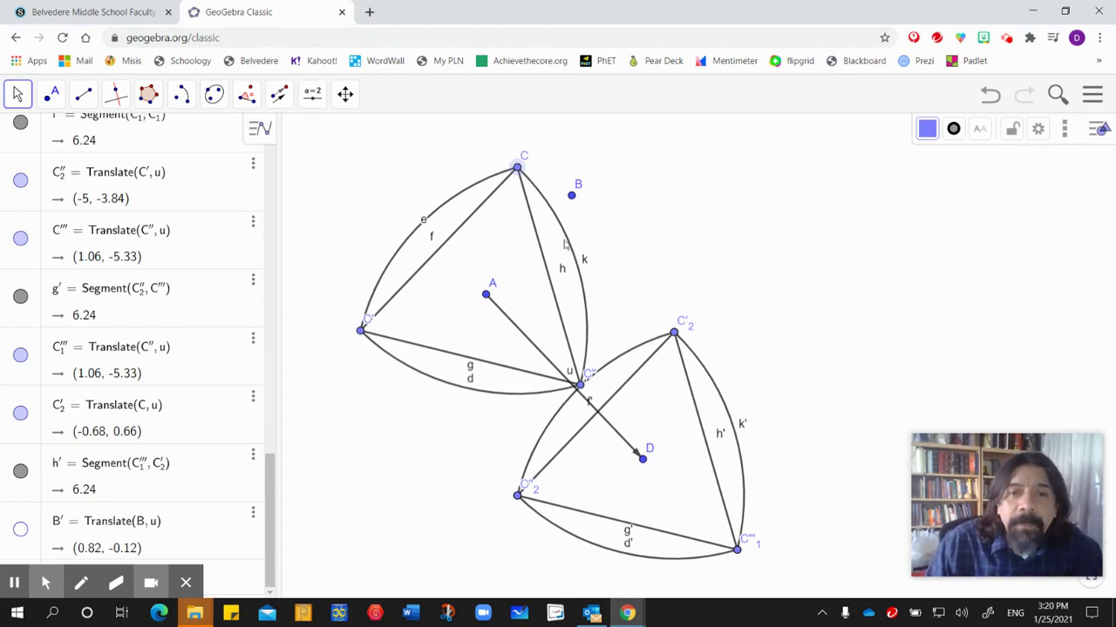
# Color arc e between C and C' green and set its fill opacity to 100
pyautogui.click(405, 250)
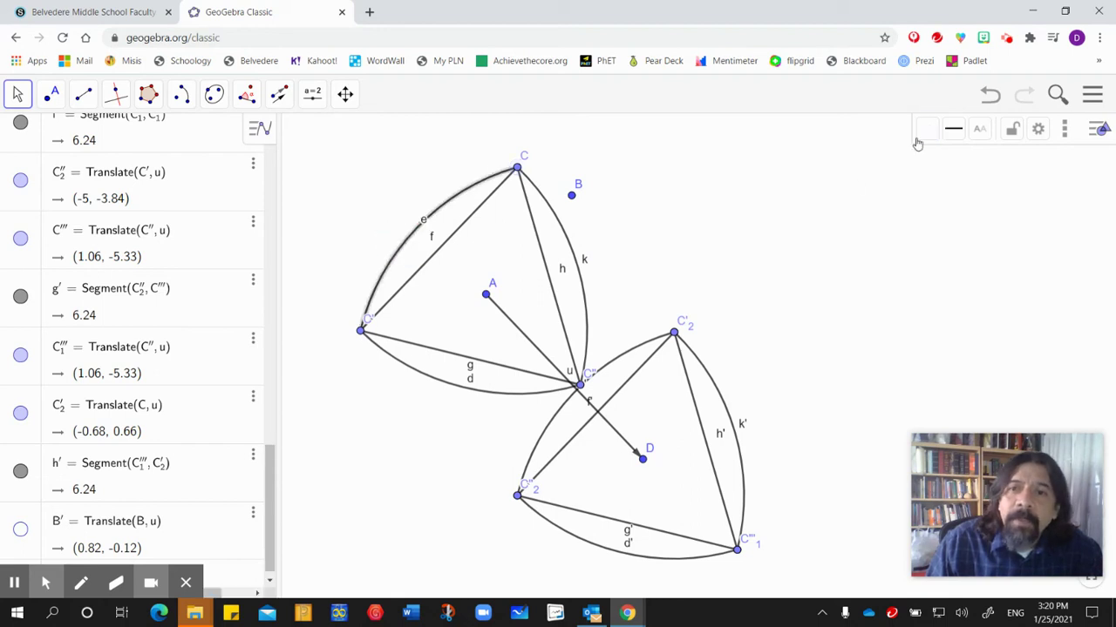
pyautogui.click(1096, 129)
pyautogui.click(1096, 129)
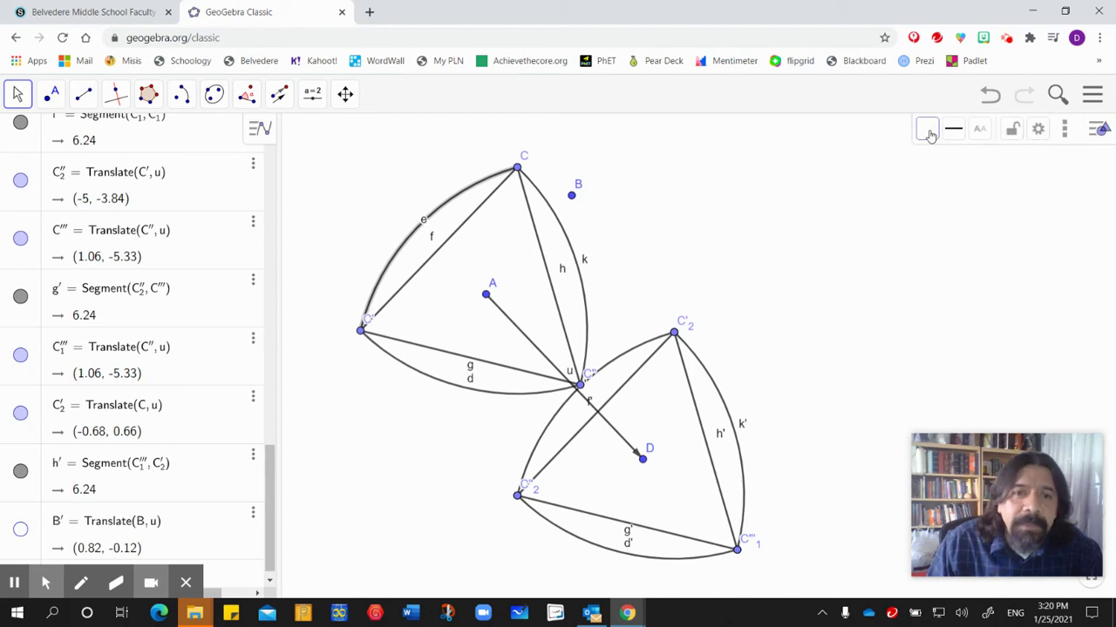
pyautogui.click(930, 135)
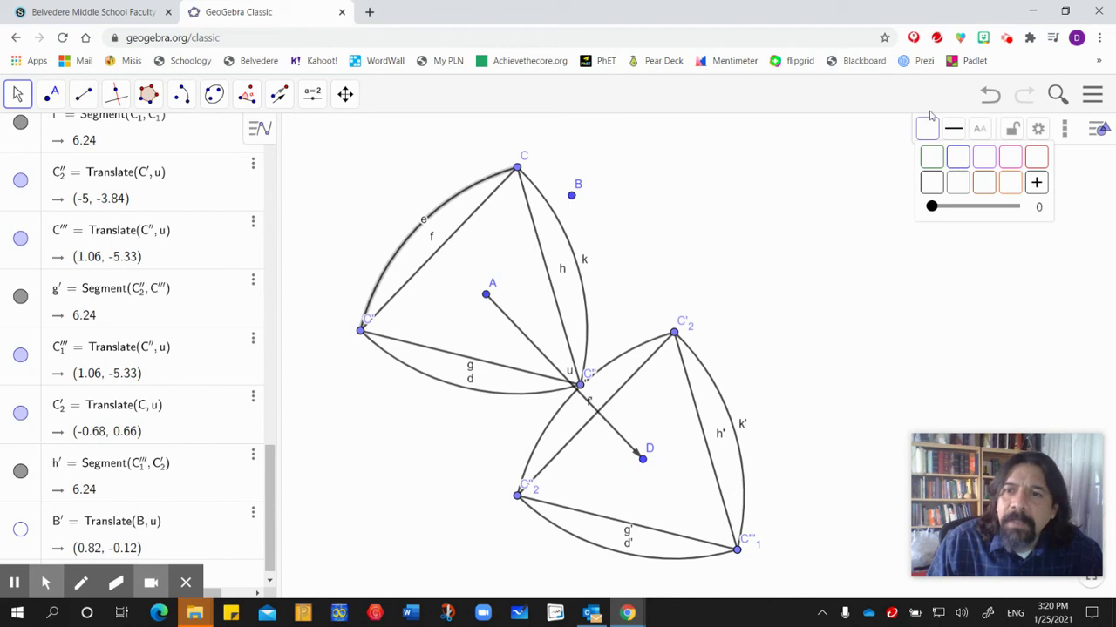
pyautogui.click(932, 161)
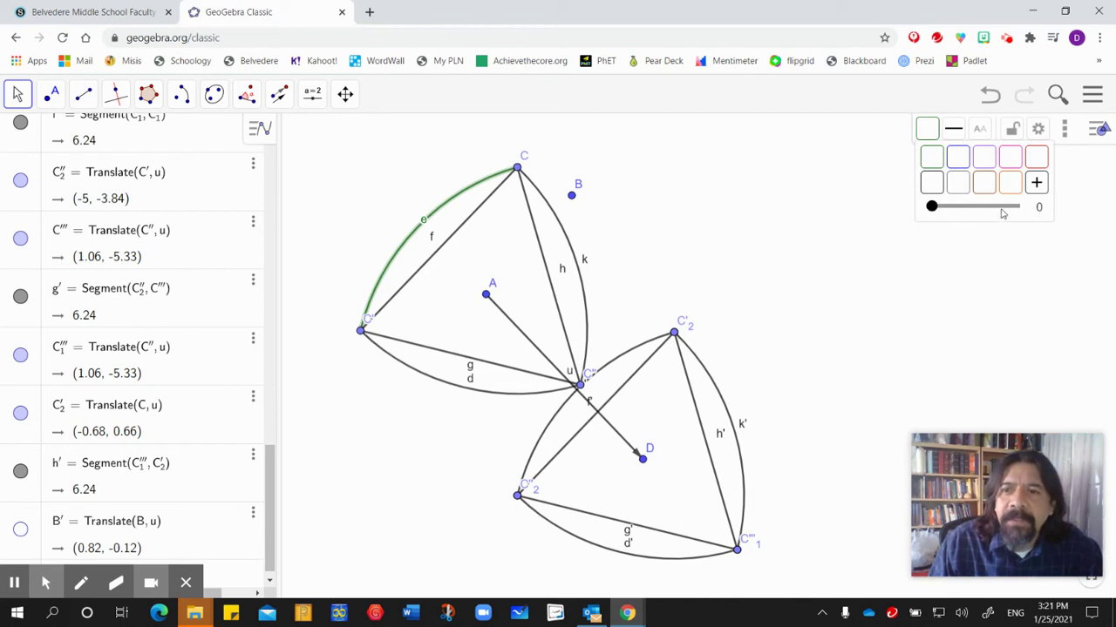
pyautogui.moveTo(932, 207); pyautogui.dragTo(1024, 209)
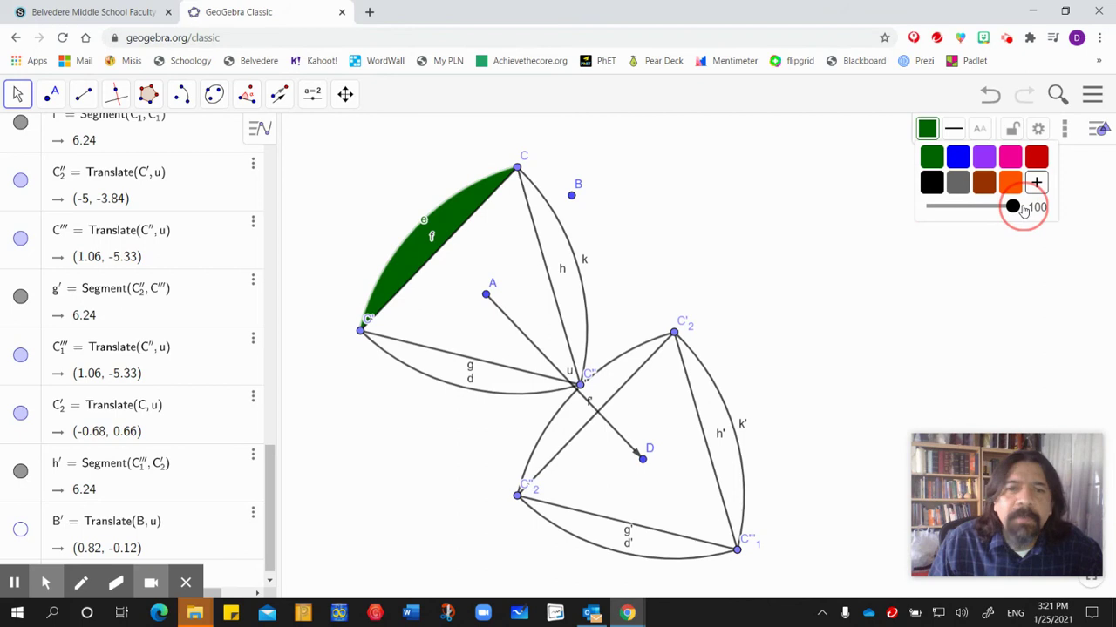
# Color arc d between C' and C'' green with a fill opacity of 100
pyautogui.click(403, 370)
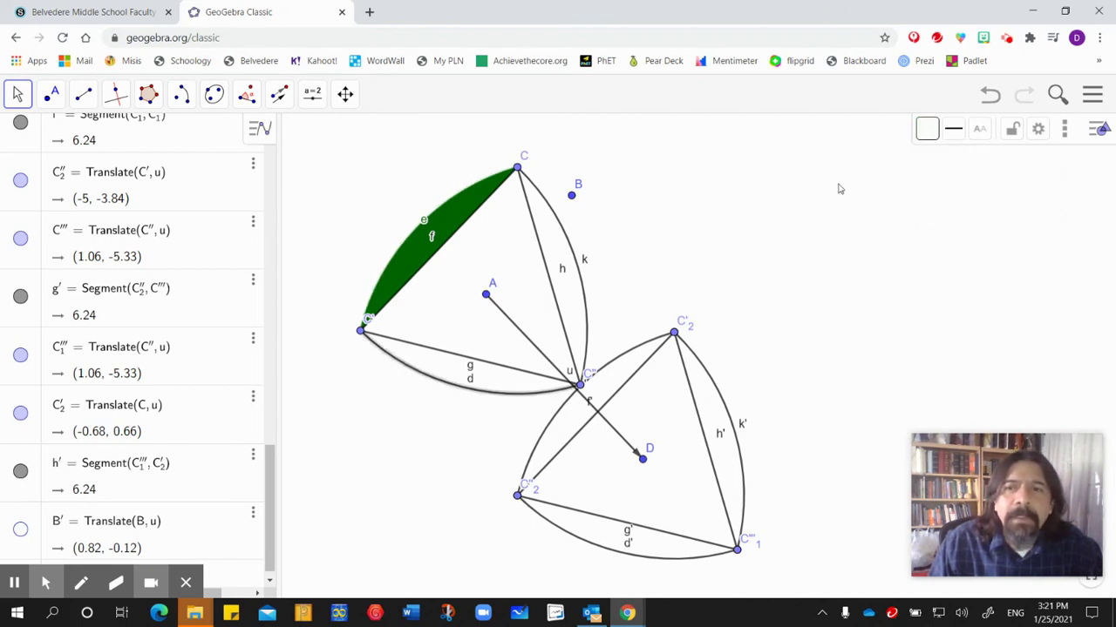
pyautogui.click(928, 131)
pyautogui.click(931, 160)
pyautogui.moveTo(934, 206); pyautogui.dragTo(1039, 207)
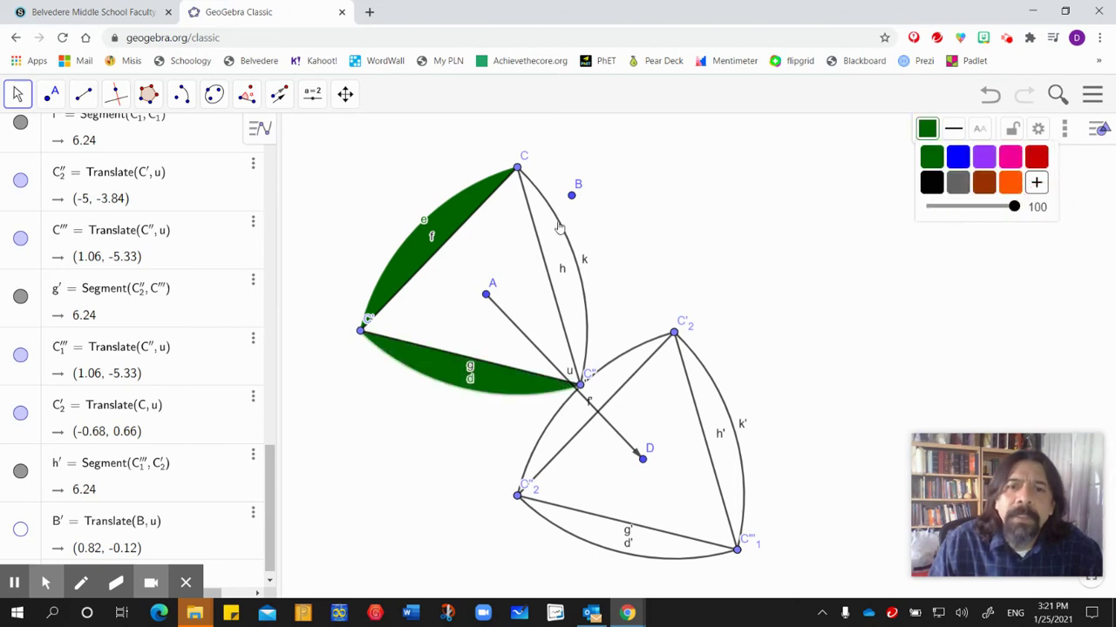
# Give arc k between C'' and C a green color and a fill opacity of 100
pyautogui.click(559, 225)
pyautogui.click(926, 131)
pyautogui.click(931, 158)
pyautogui.moveTo(931, 207); pyautogui.dragTo(1051, 215)
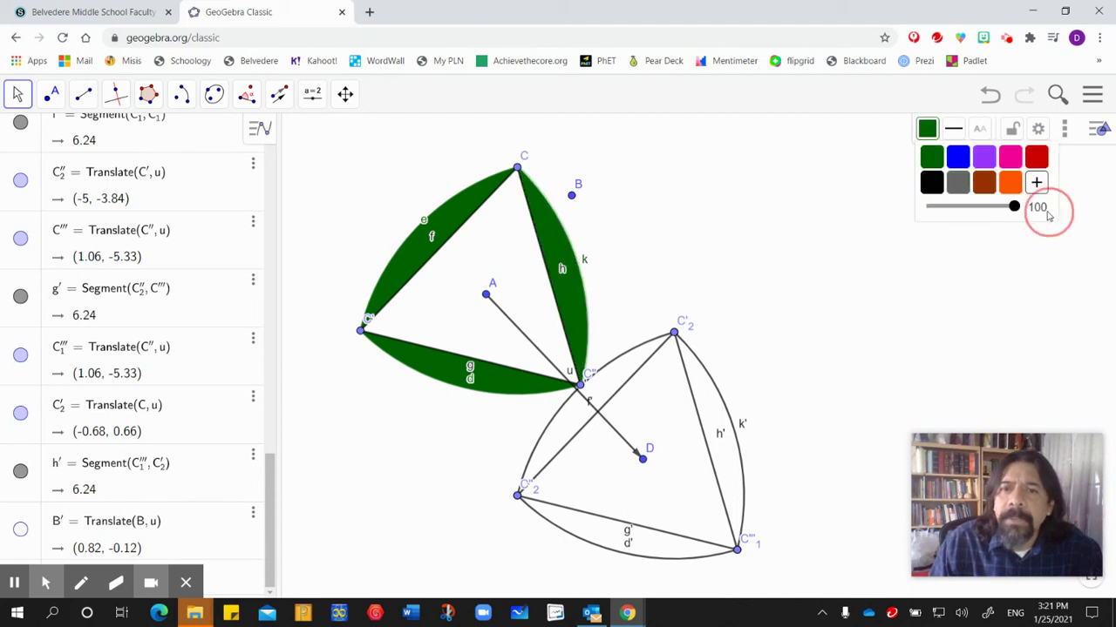
pyautogui.click(480, 238)
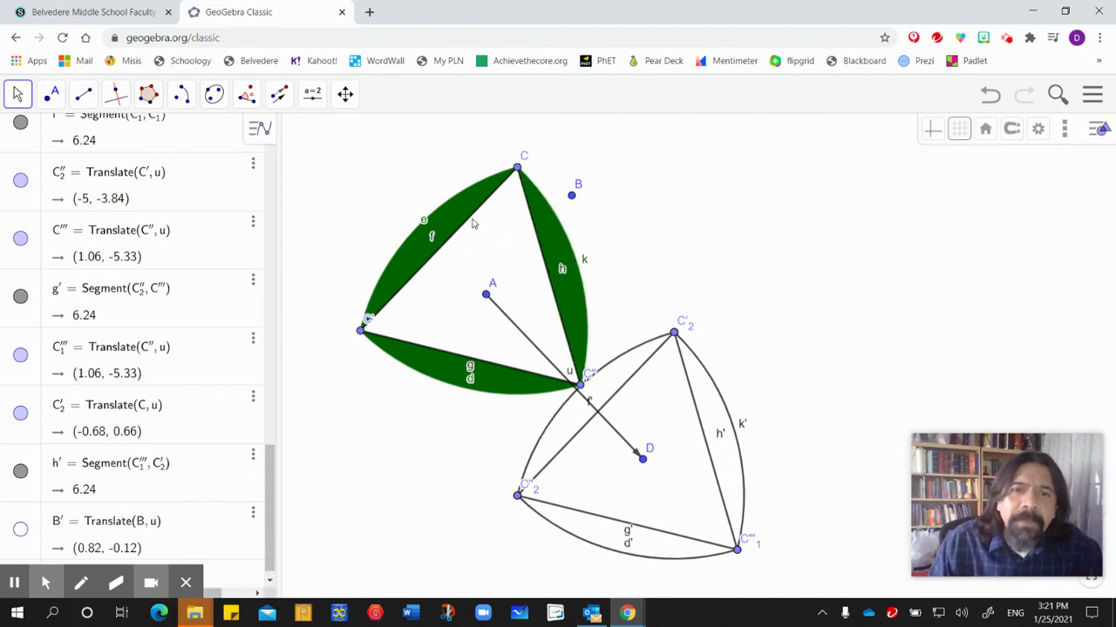
pyautogui.click(471, 222)
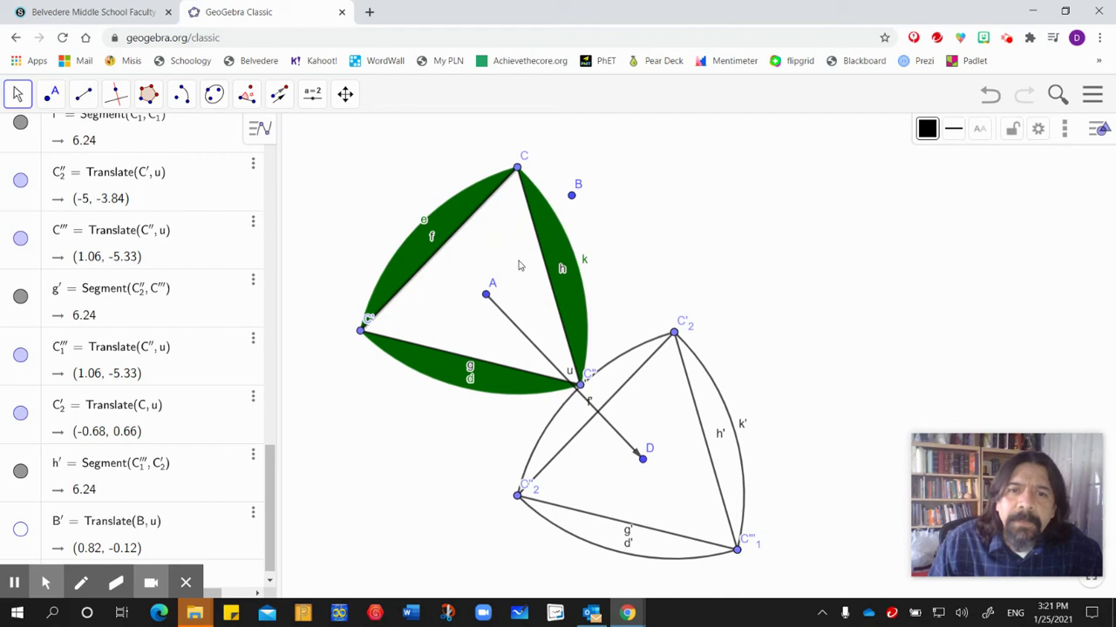
pyautogui.click(511, 269)
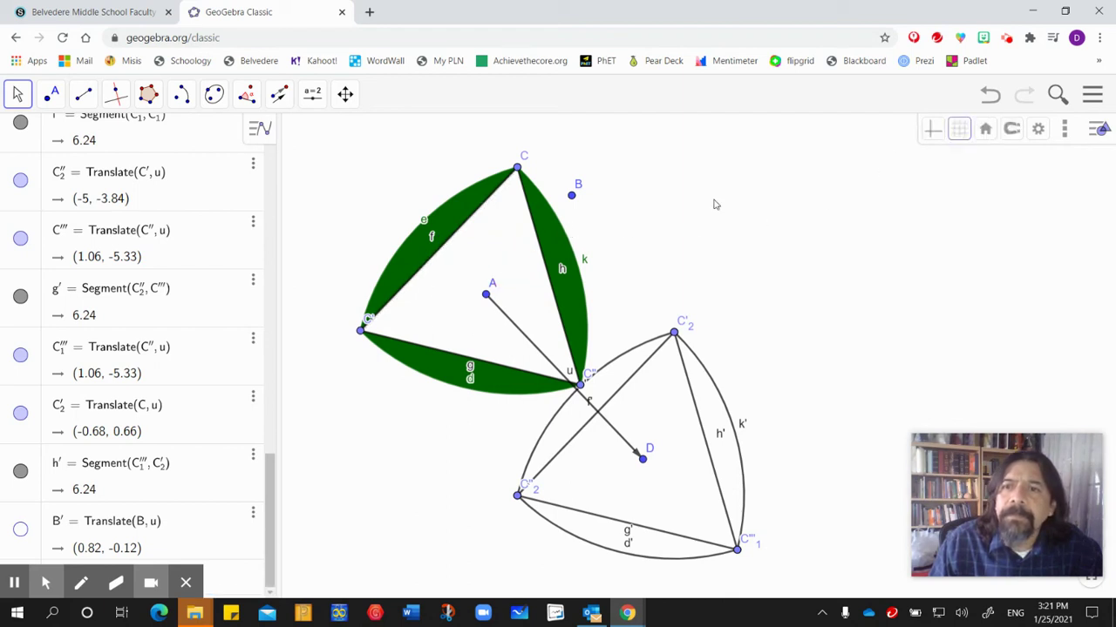
pyautogui.click(467, 227)
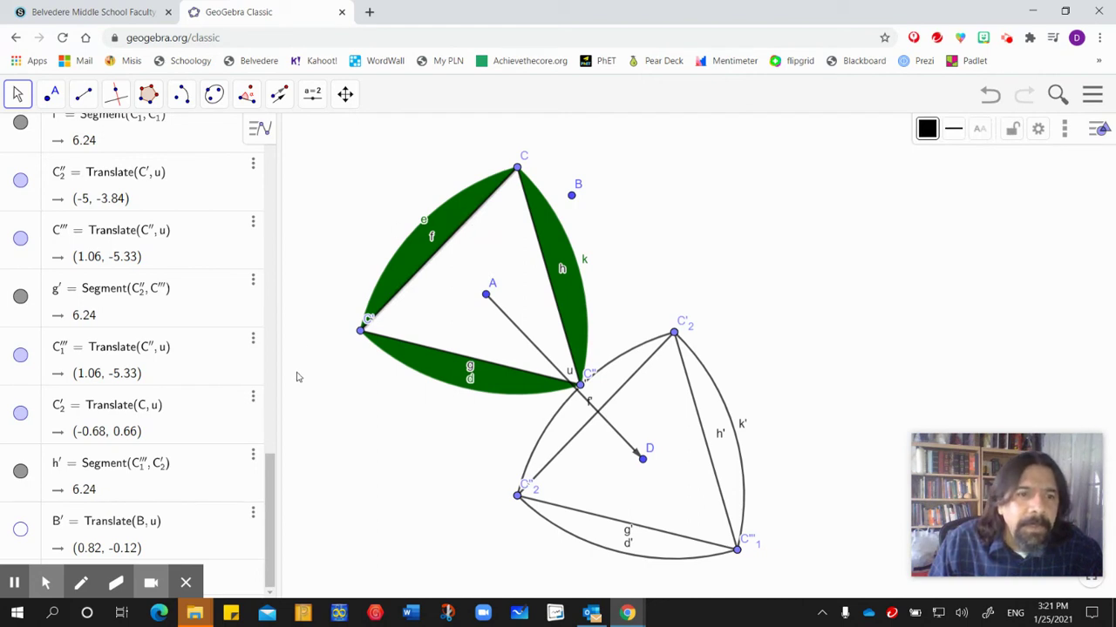
pyautogui.moveTo(270, 474)
pyautogui.mouseDown()
pyautogui.moveTo(270, 452)
pyautogui.moveTo(270, 468)
pyautogui.mouseUp()
pyautogui.click(926, 129)
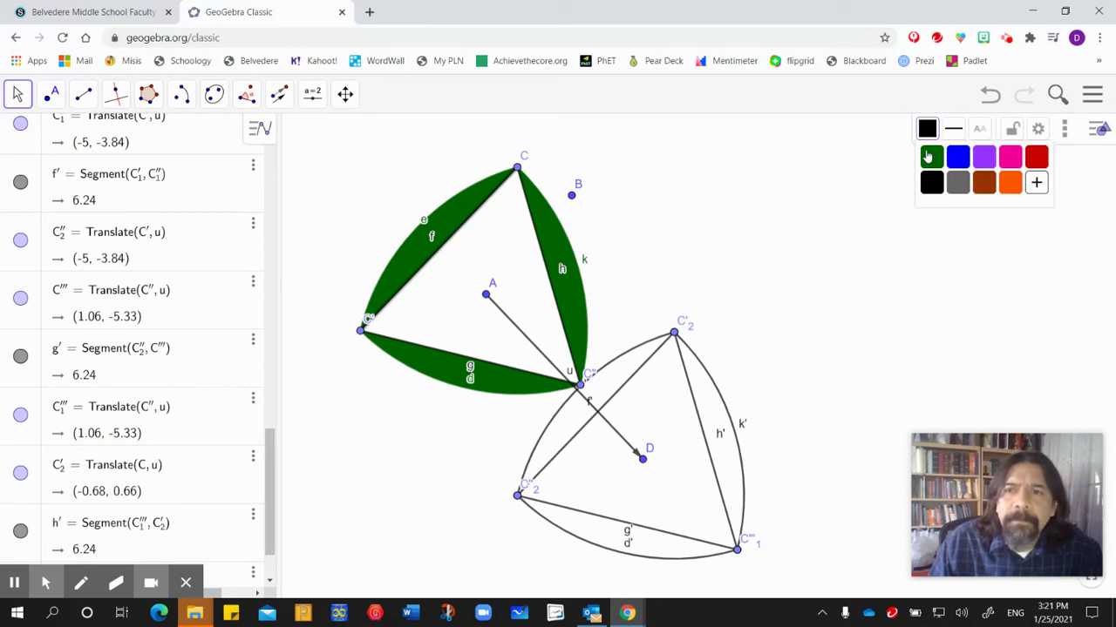
pyautogui.click(926, 130)
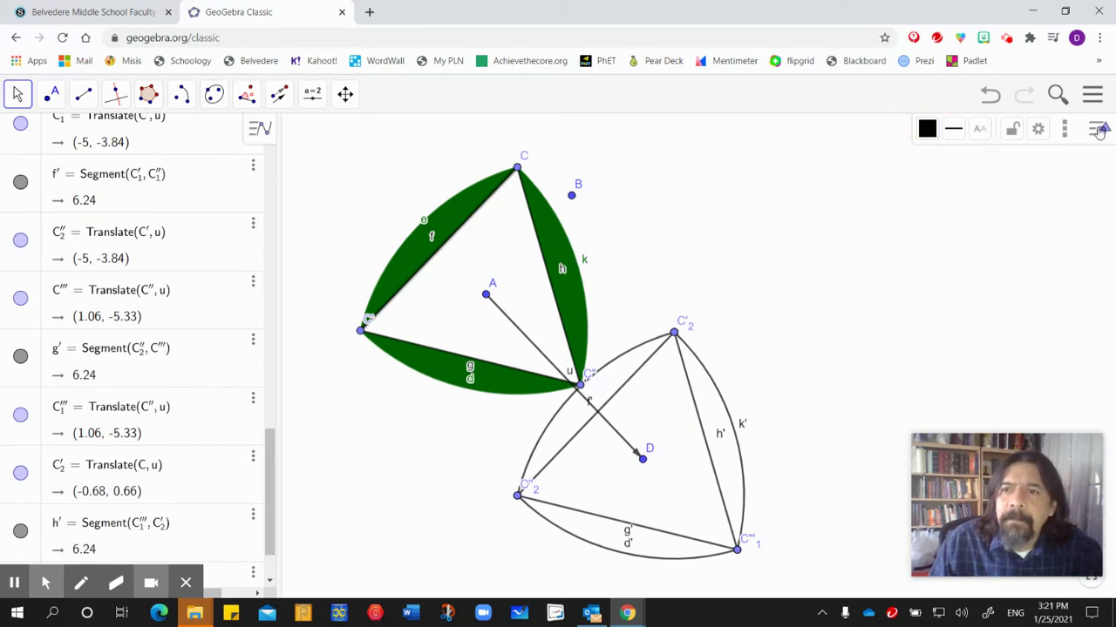
pyautogui.click(1099, 130)
pyautogui.click(1099, 129)
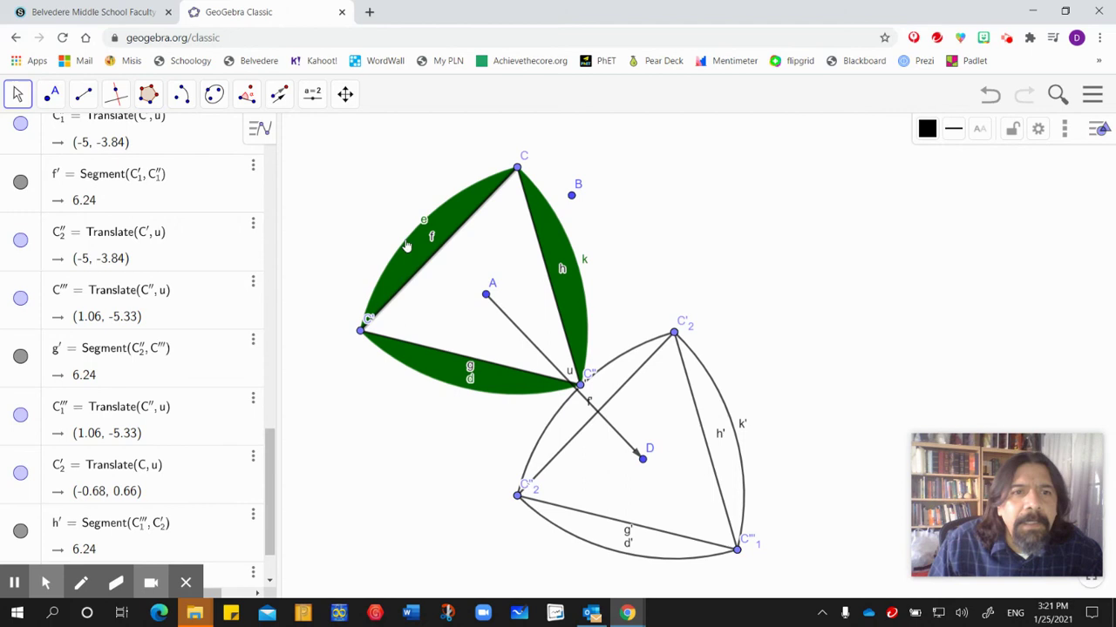
# Draw a triangle polygon over the original figure through vertices C', C'' and C
pyautogui.click(147, 93)
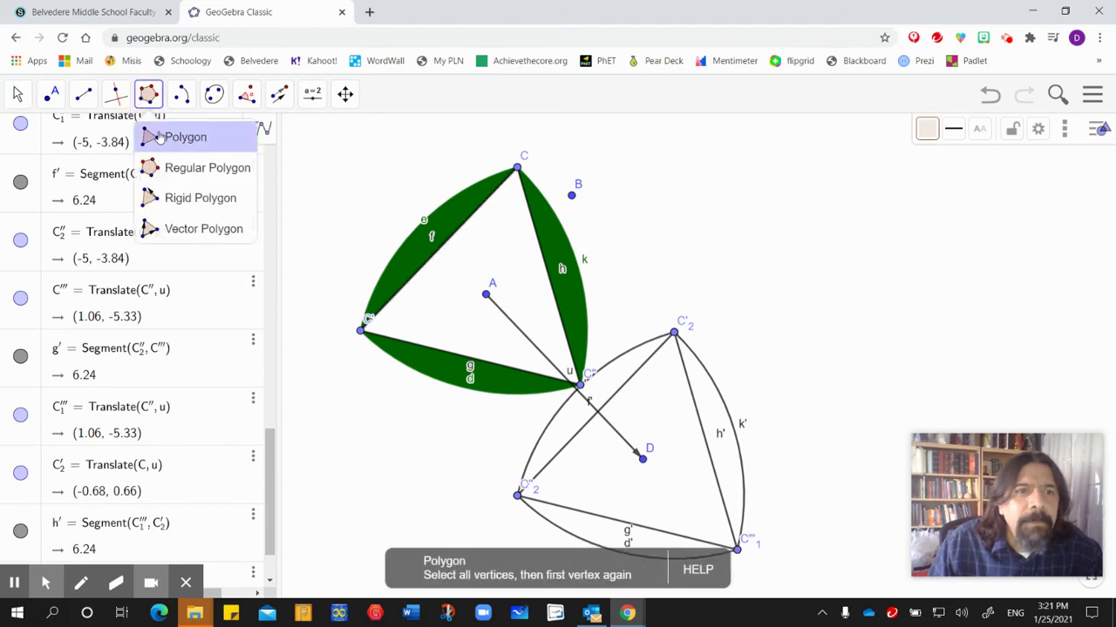
pyautogui.click(165, 139)
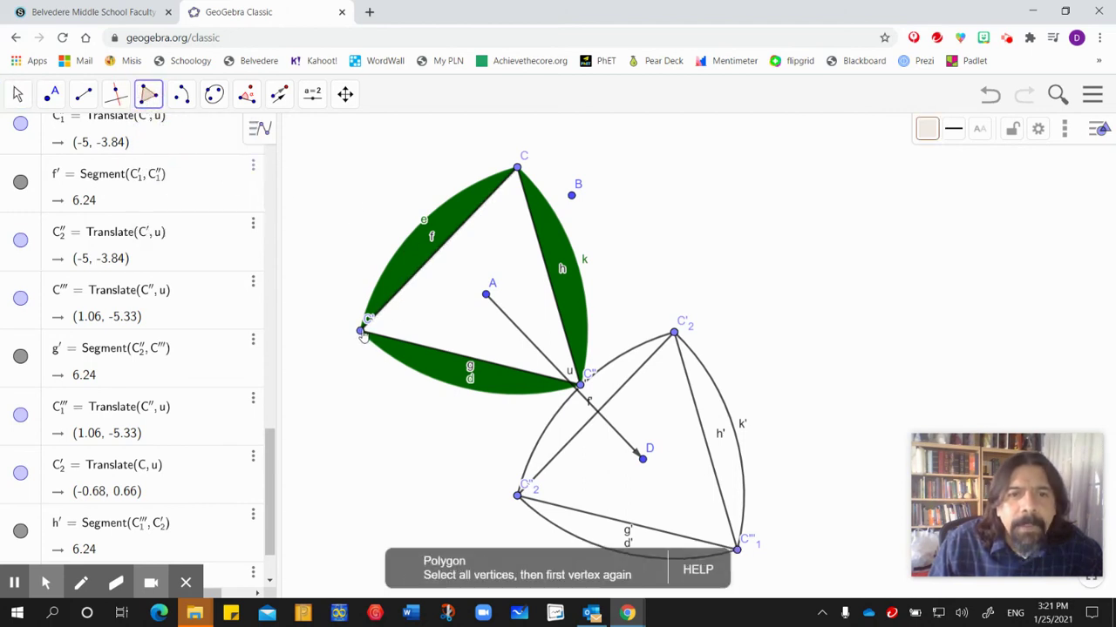
pyautogui.click(362, 333)
pyautogui.click(579, 386)
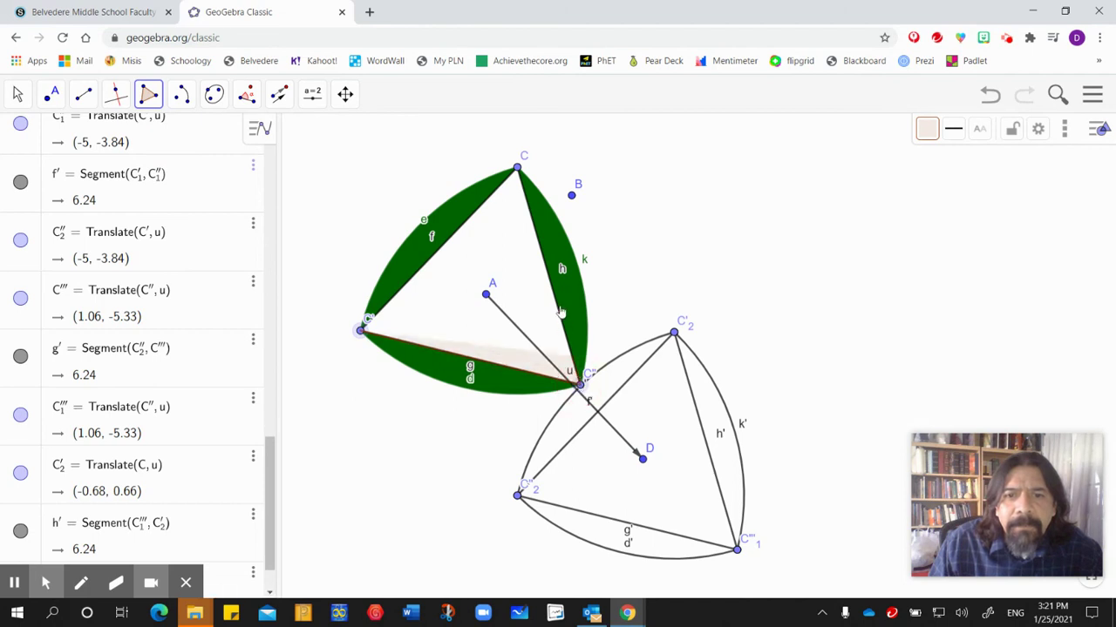
pyautogui.click(517, 167)
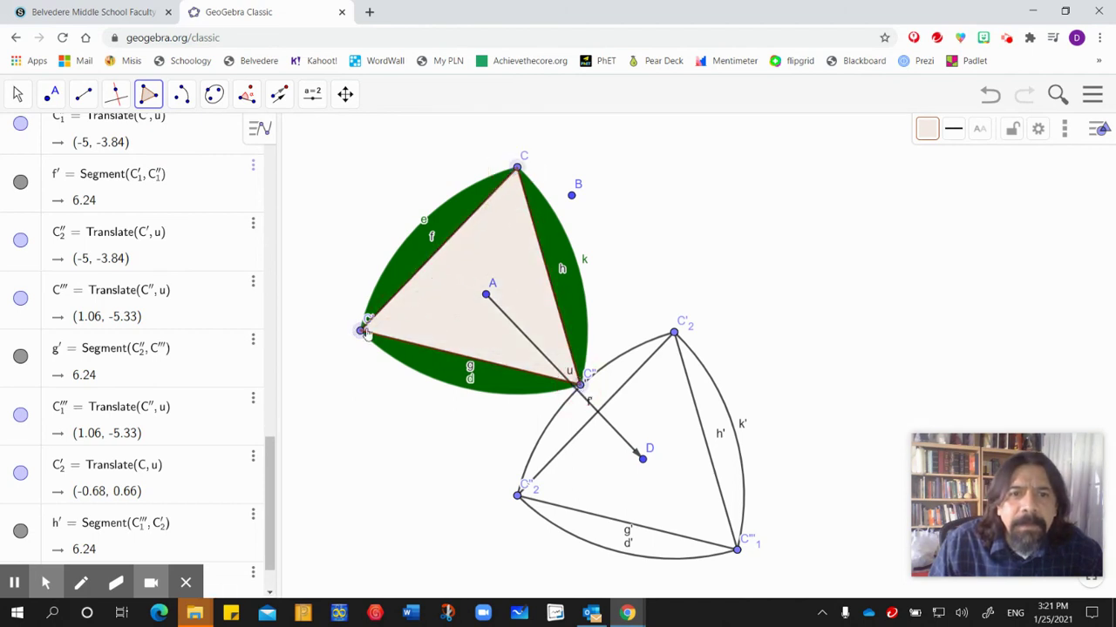
pyautogui.click(362, 334)
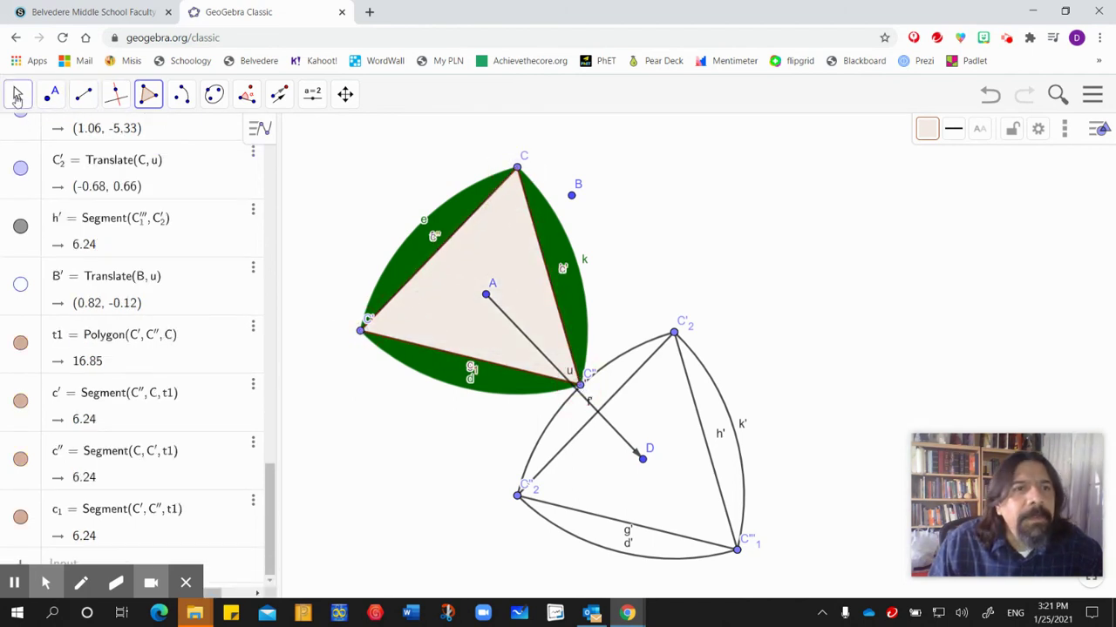
pyautogui.click(18, 94)
pyautogui.click(18, 94)
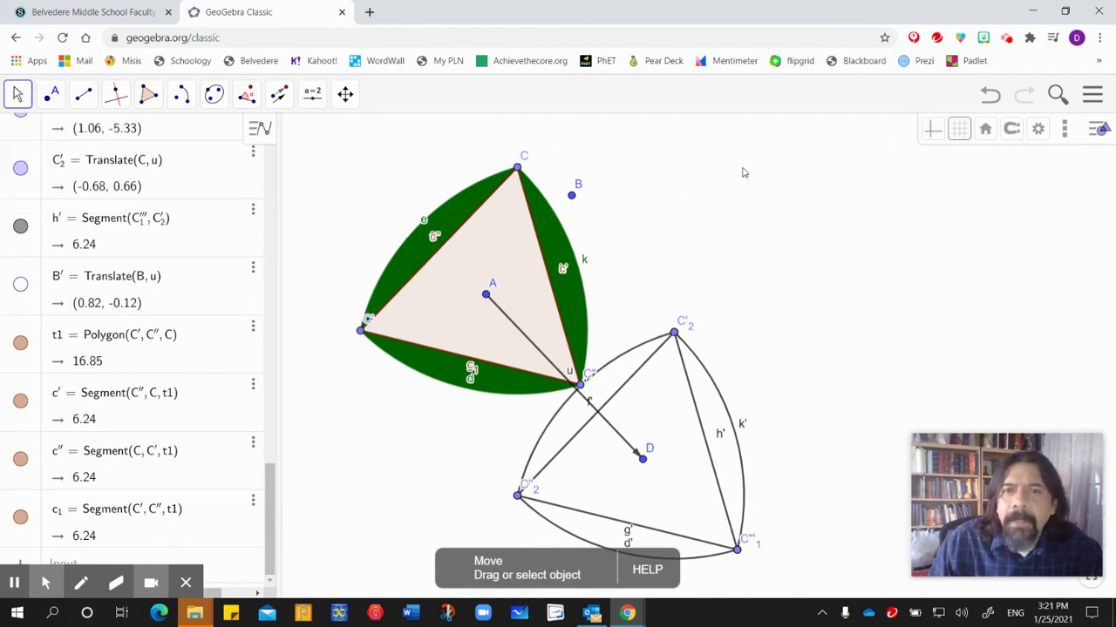
# Color the polygon inside the original figure green and set its fill opacity to 100
pyautogui.click(519, 250)
pyautogui.click(928, 129)
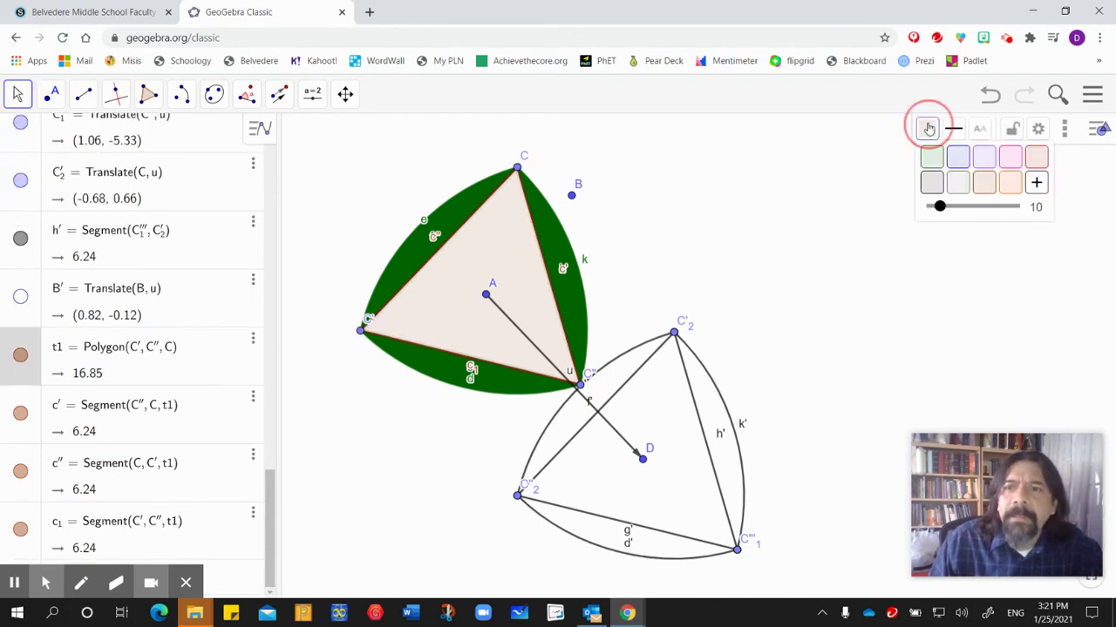
pyautogui.click(931, 158)
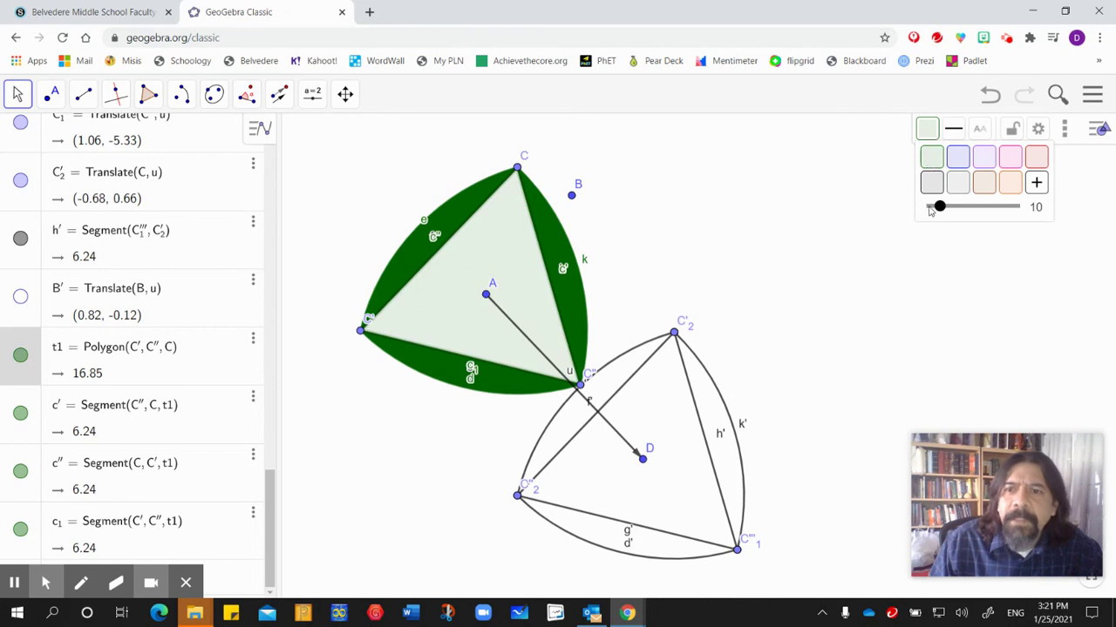
pyautogui.moveTo(941, 206); pyautogui.dragTo(1034, 213)
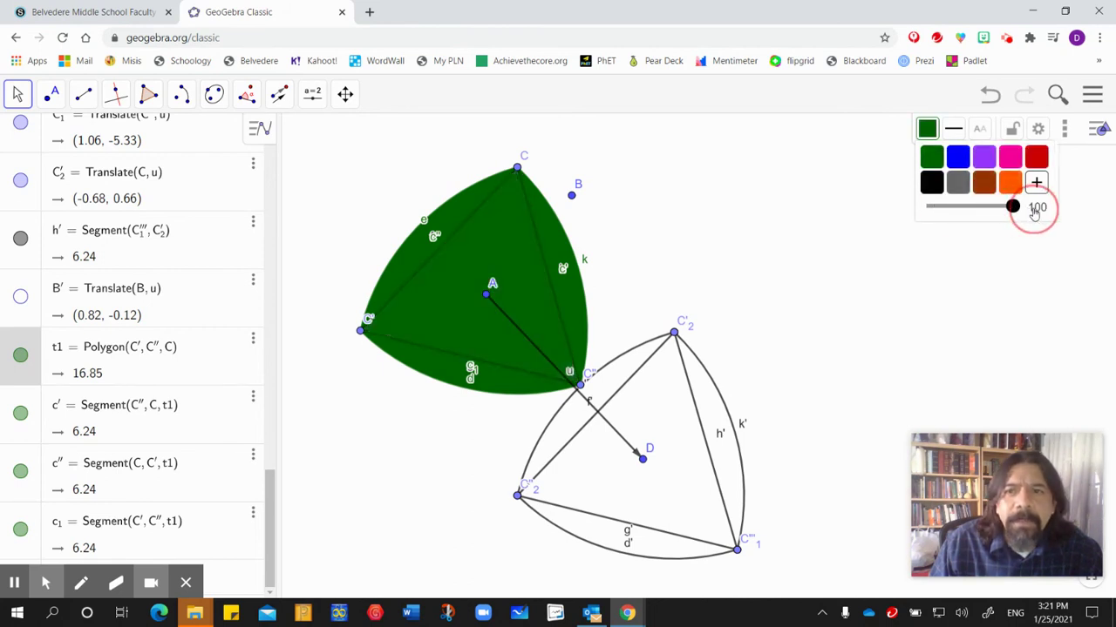
pyautogui.click(647, 211)
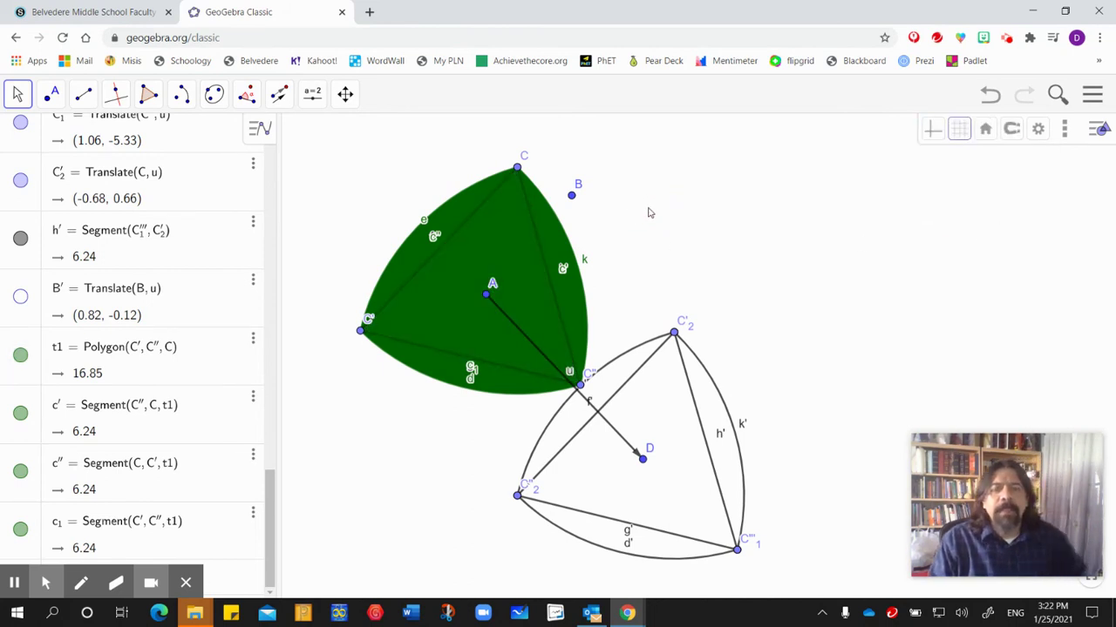
# Hide the original triangle's side segments f, g and h
pyautogui.click(476, 207)
pyautogui.moveTo(269, 468); pyautogui.dragTo(252, 280)
pyautogui.scroll(5, 251, 280)
pyautogui.click(21, 285)
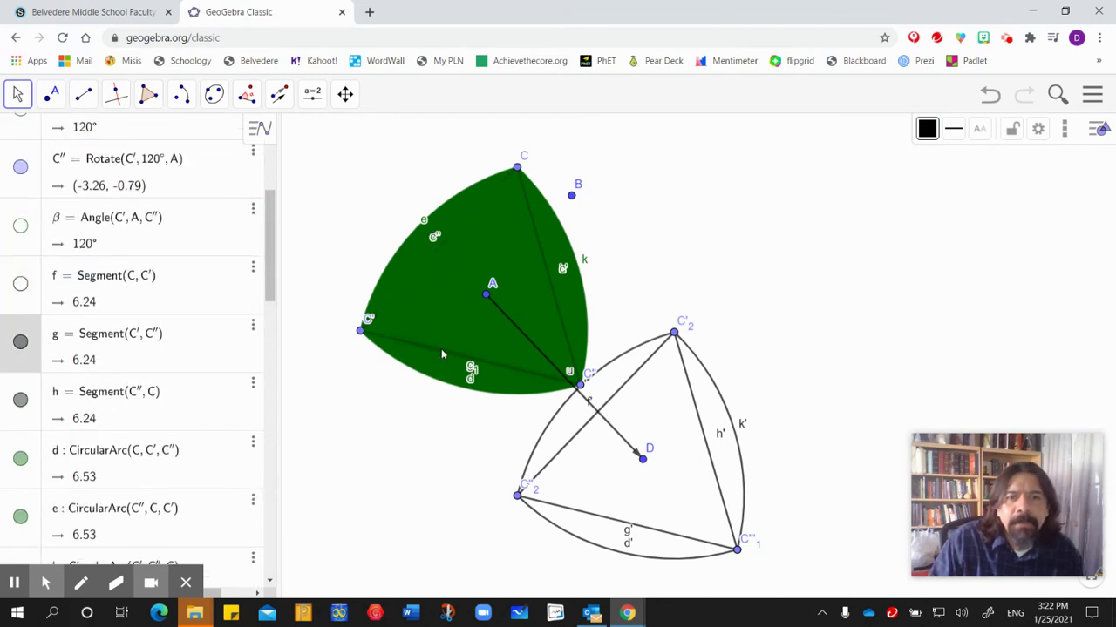
pyautogui.click(20, 342)
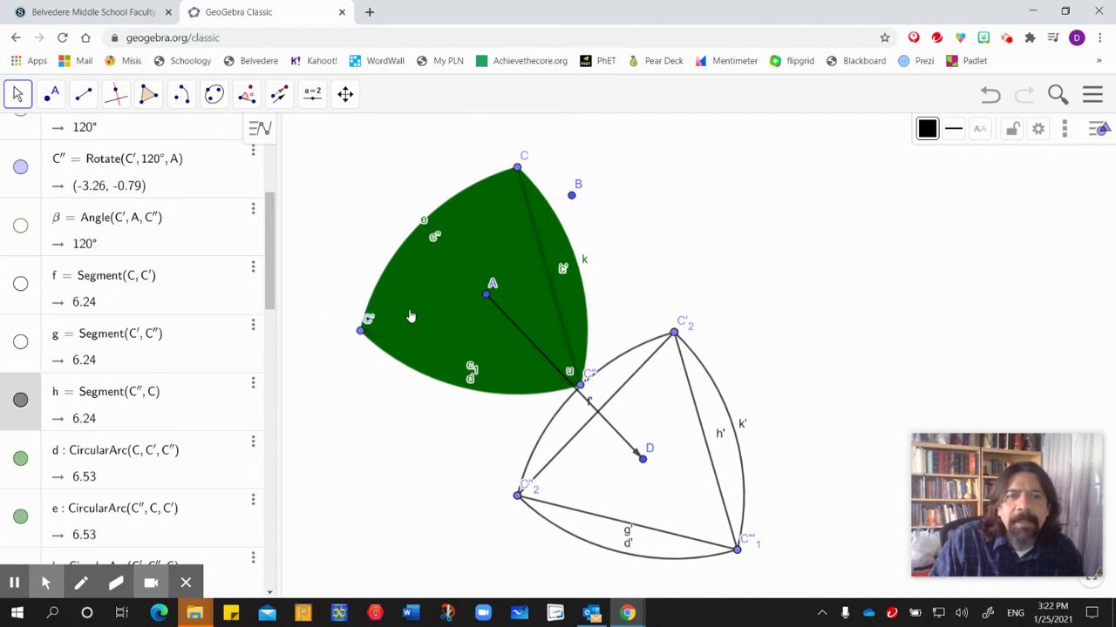
pyautogui.click(20, 401)
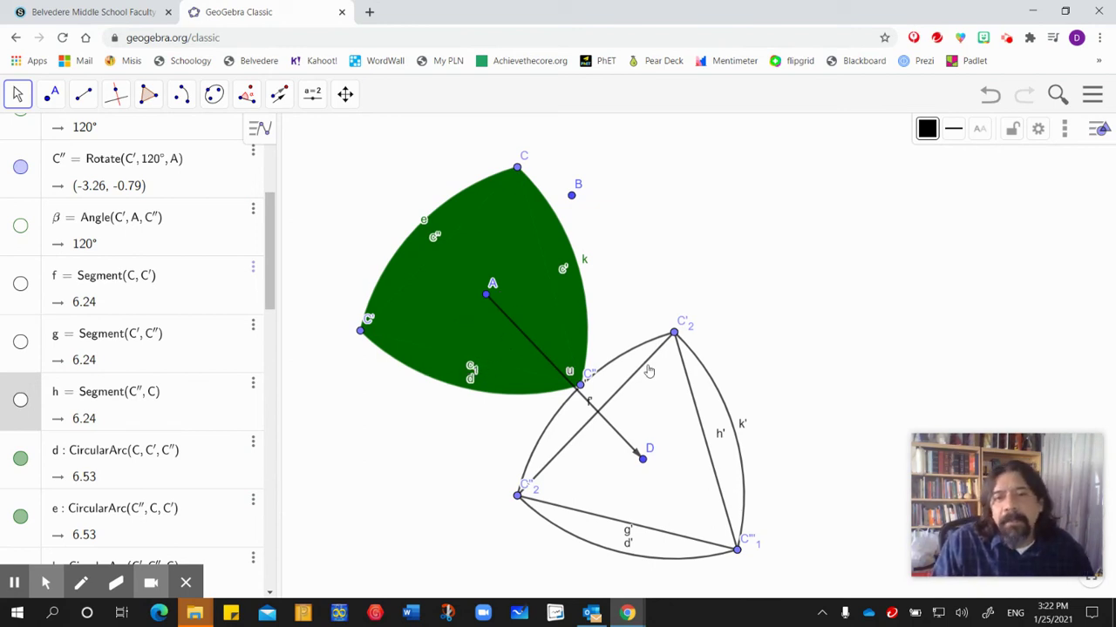
# Move D up and to the right to separate the two figures, and fill the translated arc e' green with opacity 100
pyautogui.moveTo(643, 462); pyautogui.dragTo(762, 328)
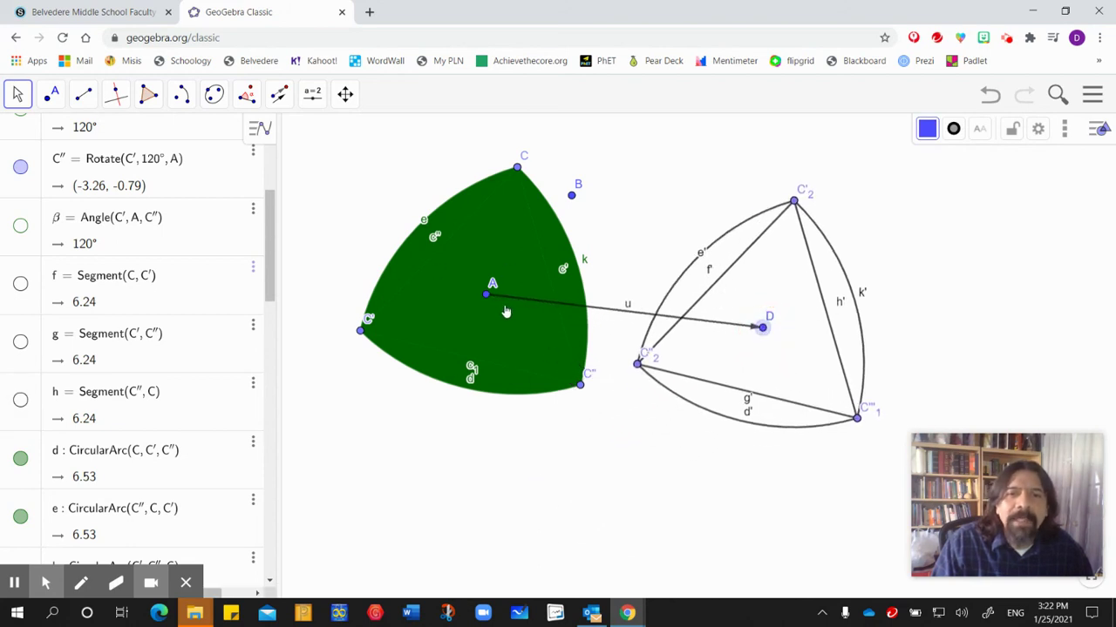
pyautogui.click(714, 247)
pyautogui.click(927, 128)
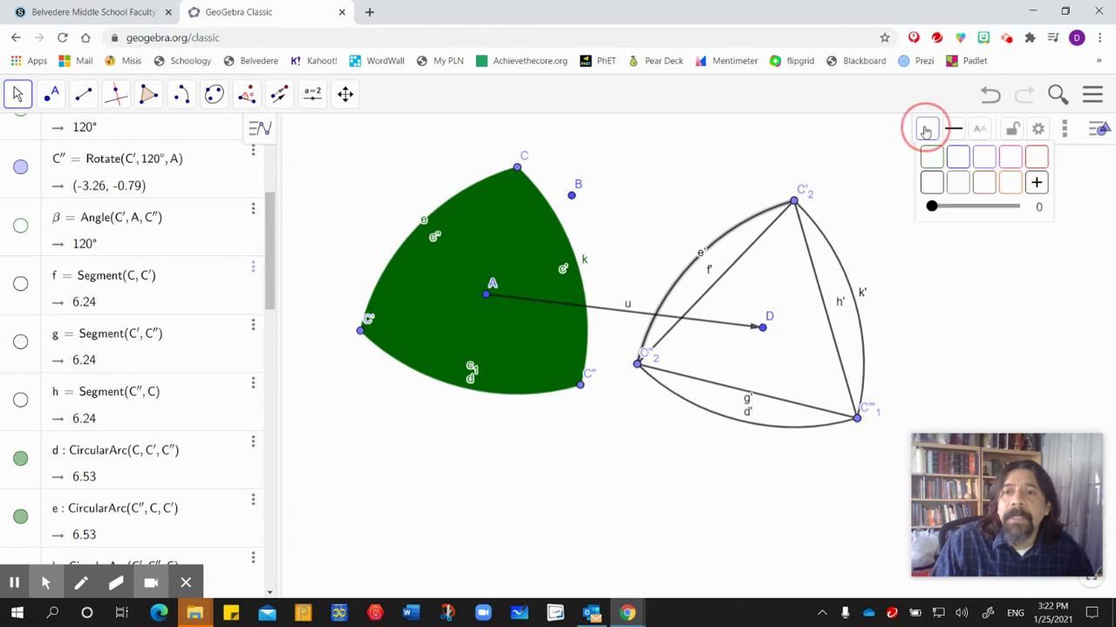
pyautogui.click(934, 162)
pyautogui.moveTo(933, 207); pyautogui.dragTo(1066, 206)
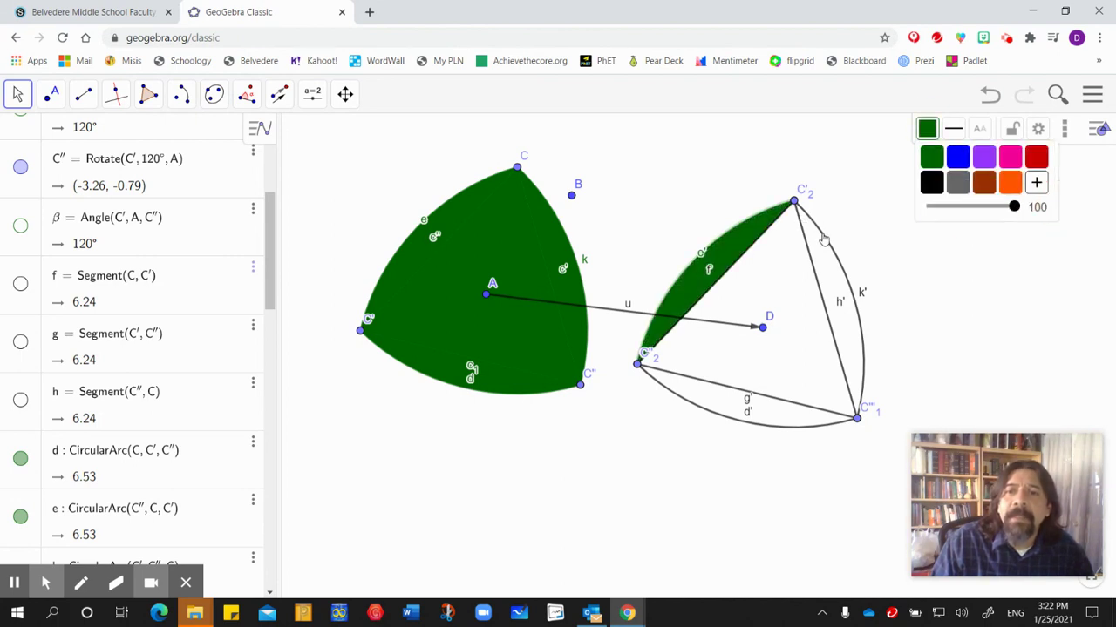
# Color the translated arc k' blue and set its fill opacity to 100
pyautogui.click(823, 239)
pyautogui.click(926, 128)
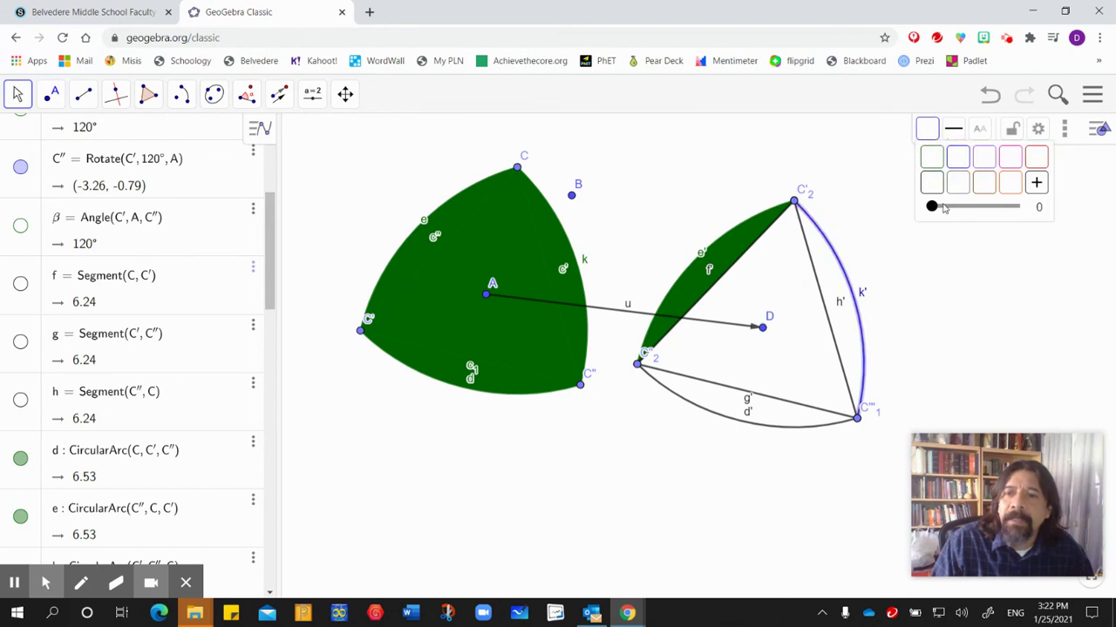
pyautogui.moveTo(931, 207); pyautogui.dragTo(1013, 207)
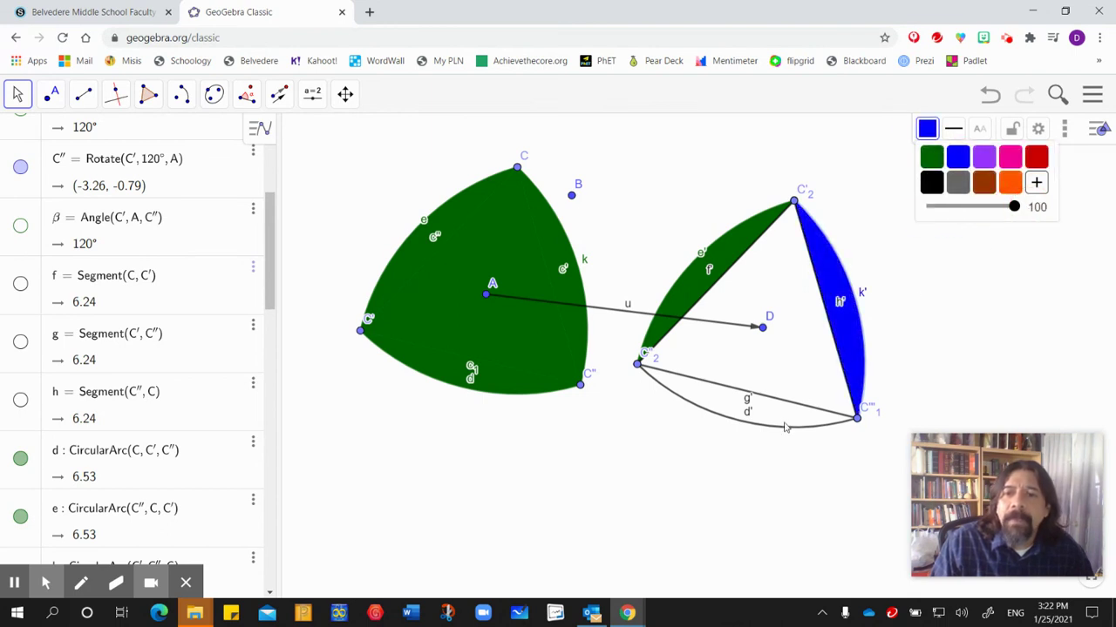
# Give the translated arc d' a purple color and a fill opacity of 100
pyautogui.click(785, 433)
pyautogui.click(927, 129)
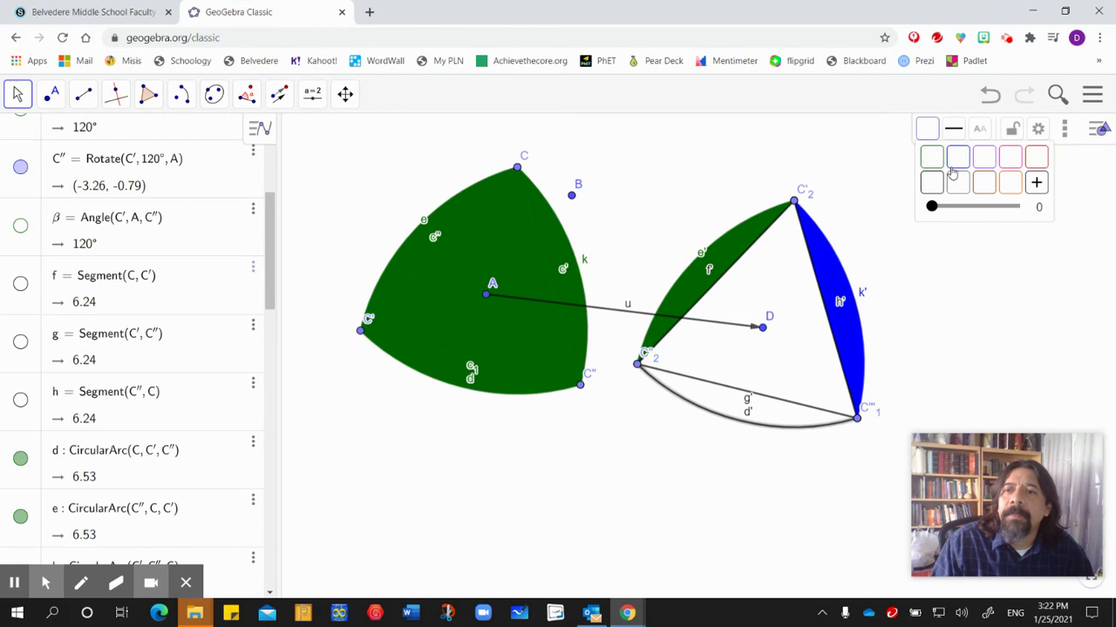
pyautogui.click(983, 162)
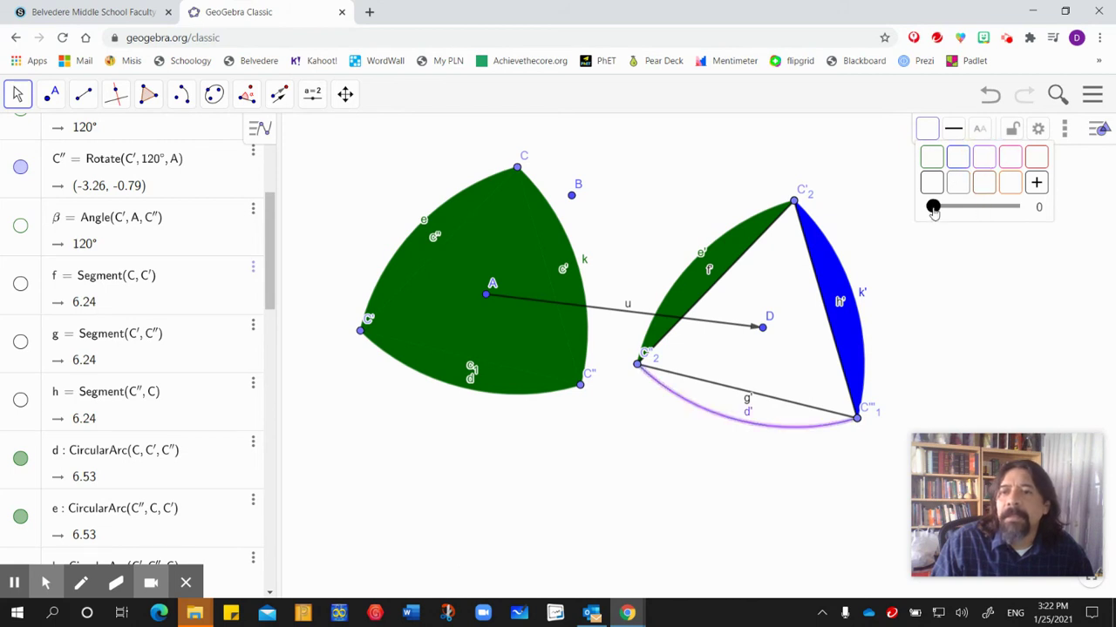
pyautogui.moveTo(932, 207); pyautogui.dragTo(1033, 206)
pyautogui.click(905, 317)
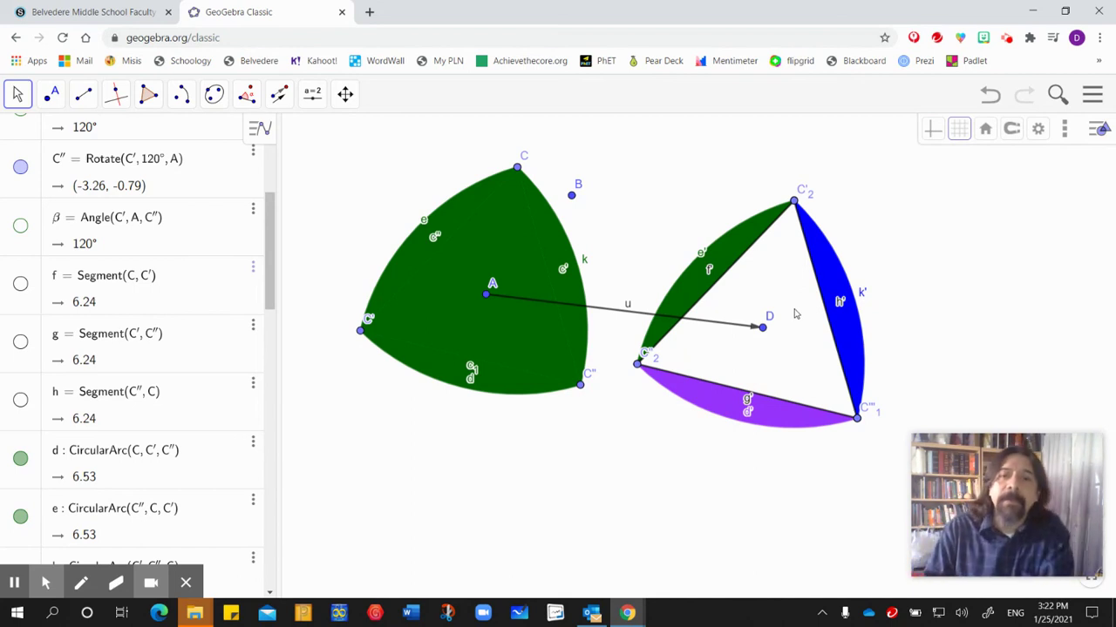
# Move D closer to A until the two figures meet, and rotate both by moving C clockwise around A
pyautogui.moveTo(764, 329); pyautogui.dragTo(714, 283)
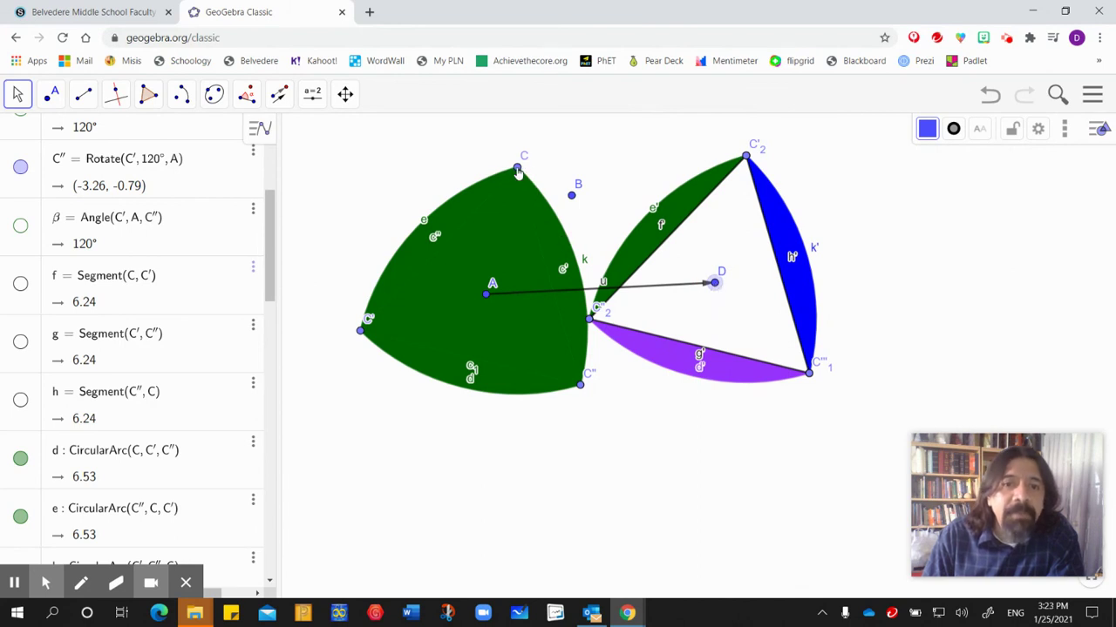
pyautogui.moveTo(517, 172); pyautogui.dragTo(566, 386)
# Animate point C along its circle to rotate both figures, and stop the animation
pyautogui.moveTo(272, 247); pyautogui.dragTo(270, 182)
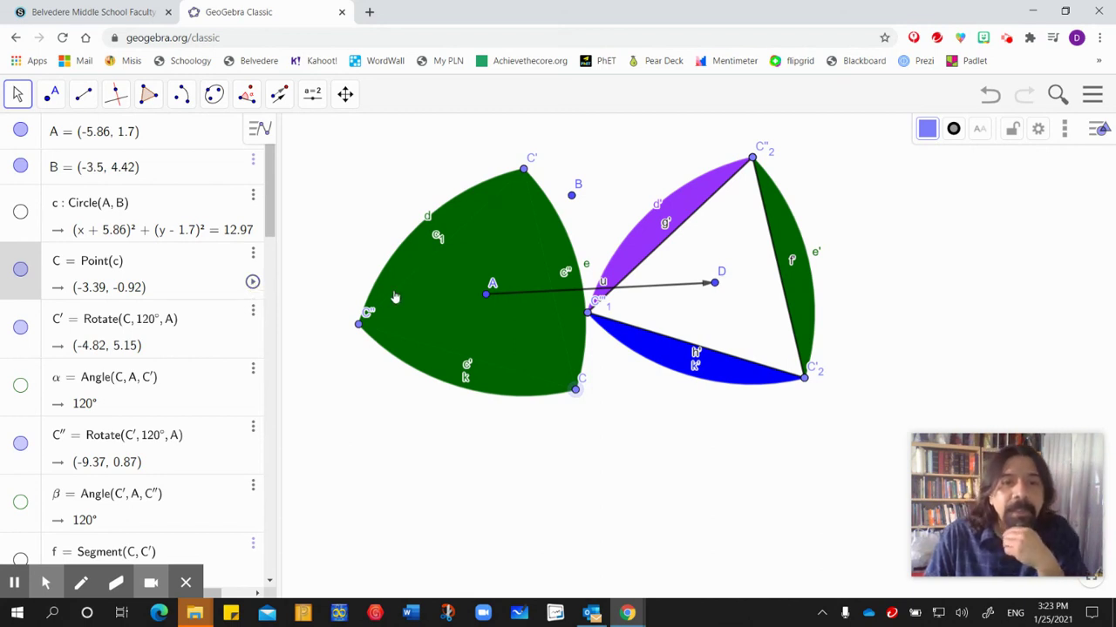
pyautogui.click(251, 284)
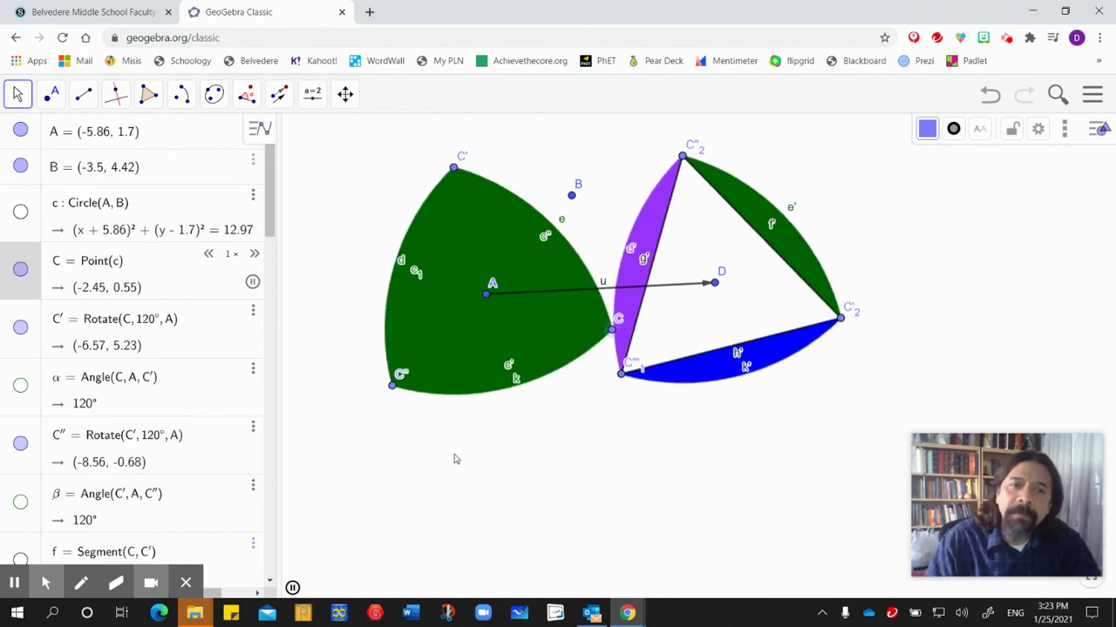
pyautogui.click(253, 281)
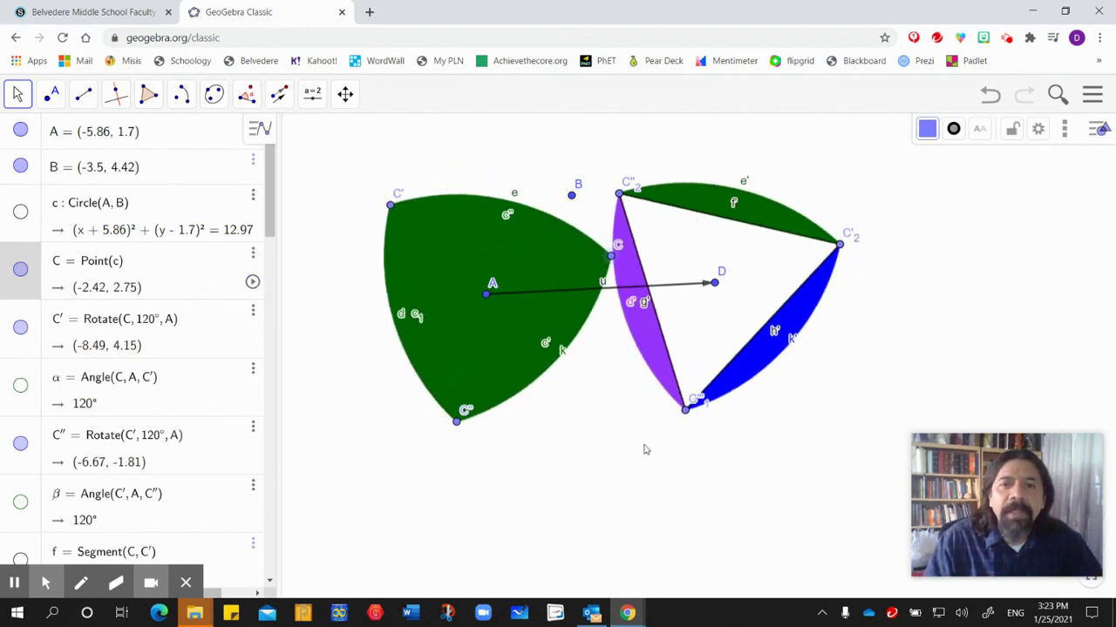